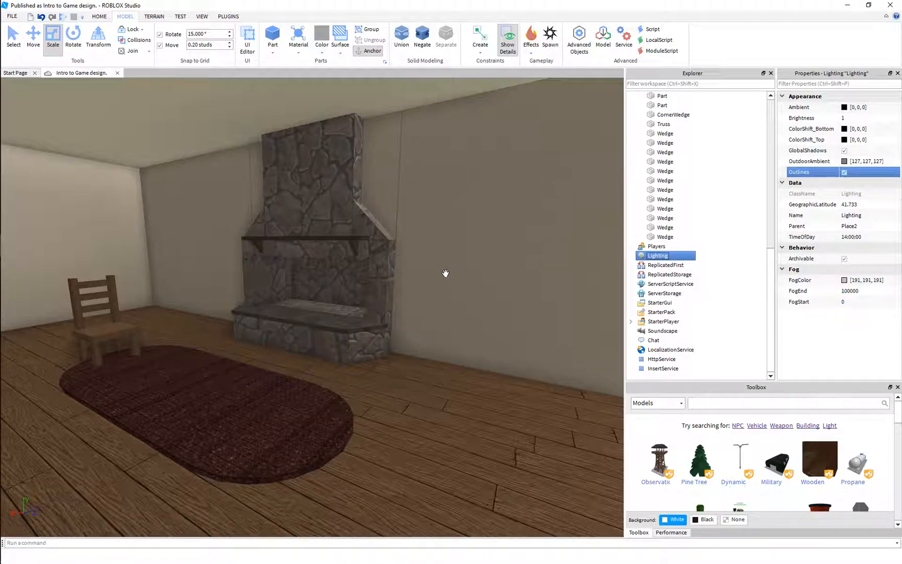
Duplicate the plain grey block outside beside the chairs and place the copy on the hearth of the stone fireplace
{"action": "right_click_drag", "start_coordinate": [445, 273], "coordinate": [408, 286]}
{"action": "key", "text": "w"}
{"action": "key", "text": "s"}
{"action": "key", "text": "w"}
{"action": "left_click", "coordinate": [258, 308]}
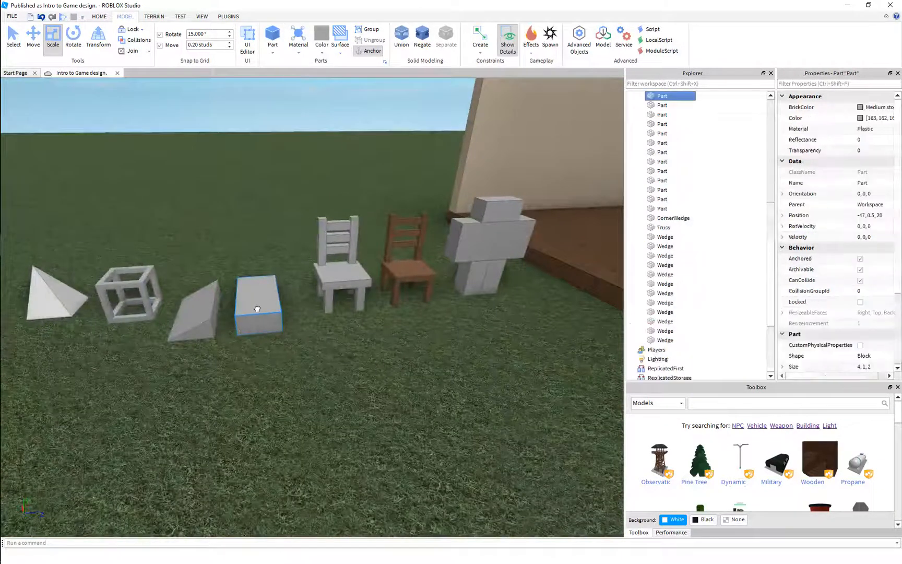
{"action": "key", "text": "s"}
{"action": "right_click_drag", "start_coordinate": [257, 307], "coordinate": [256, 307]}
{"action": "left_click_drag", "start_coordinate": [160, 331], "coordinate": [407, 210]}
{"action": "key", "text": "w"}
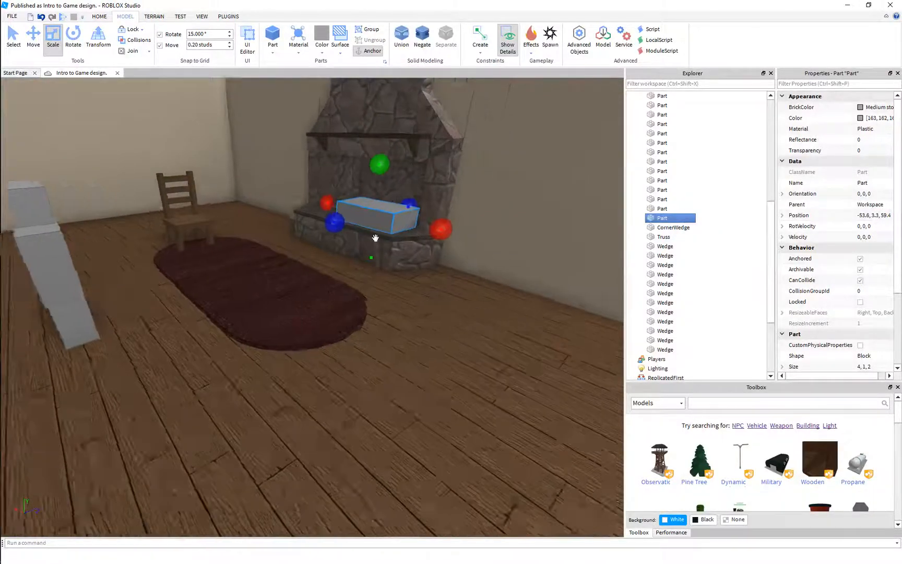
{"action": "right_click_drag", "start_coordinate": [376, 238], "coordinate": [375, 238]}
{"action": "key", "text": "w"}
{"action": "key", "text": "w"}
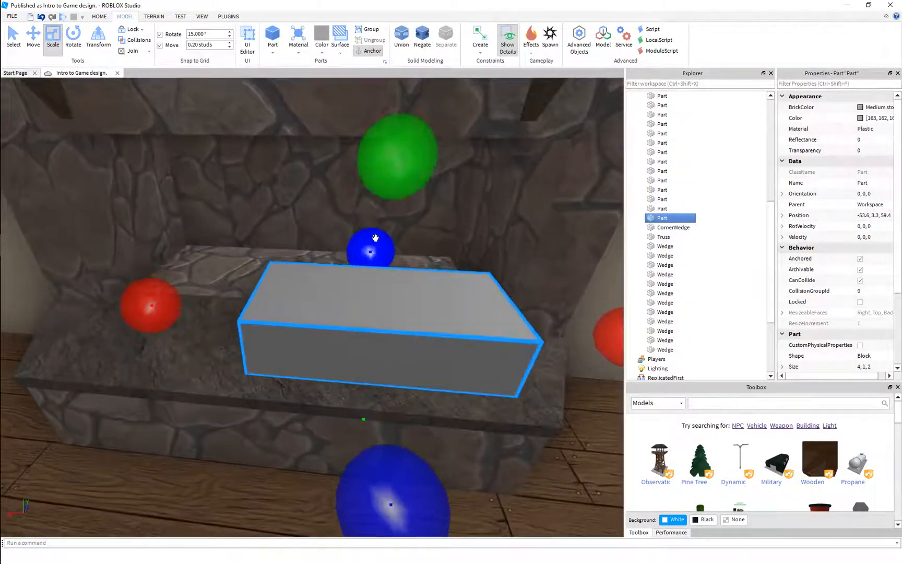
Move the grey block into the fireplace opening and scale its depth to 0.8 studs
{"action": "left_click_drag", "start_coordinate": [374, 340], "coordinate": [299, 261]}
{"action": "key", "text": "w"}
{"action": "right_click_drag", "start_coordinate": [291, 262], "coordinate": [290, 262]}
{"action": "key", "text": "s"}
{"action": "key", "text": "w"}
{"action": "key", "text": "a"}
{"action": "key", "text": "d"}
{"action": "right_click_drag", "start_coordinate": [247, 342], "coordinate": [246, 342]}
{"action": "key", "text": "a"}
{"action": "left_click_drag", "start_coordinate": [240, 301], "coordinate": [266, 305]}
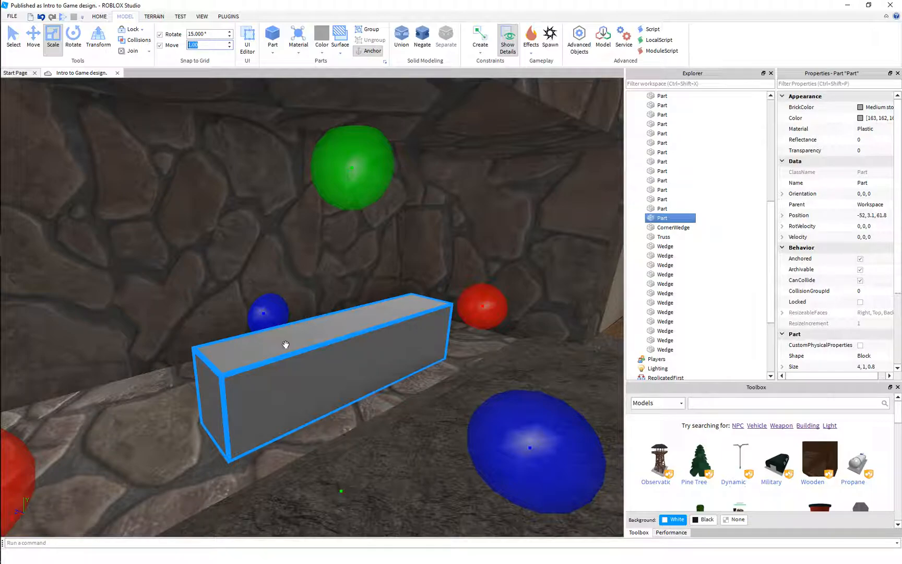
Set the move snap to 1 stud and the block's size to 4, 1, 1
{"action": "left_click", "coordinate": [864, 365]}
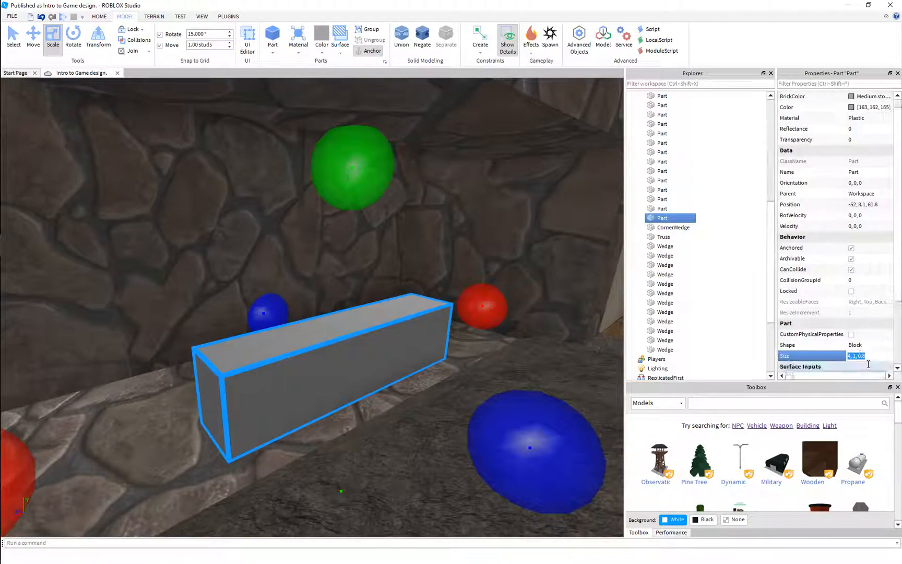
{"action": "type", "text": "4,1,1"}
{"action": "key", "text": "Return"}
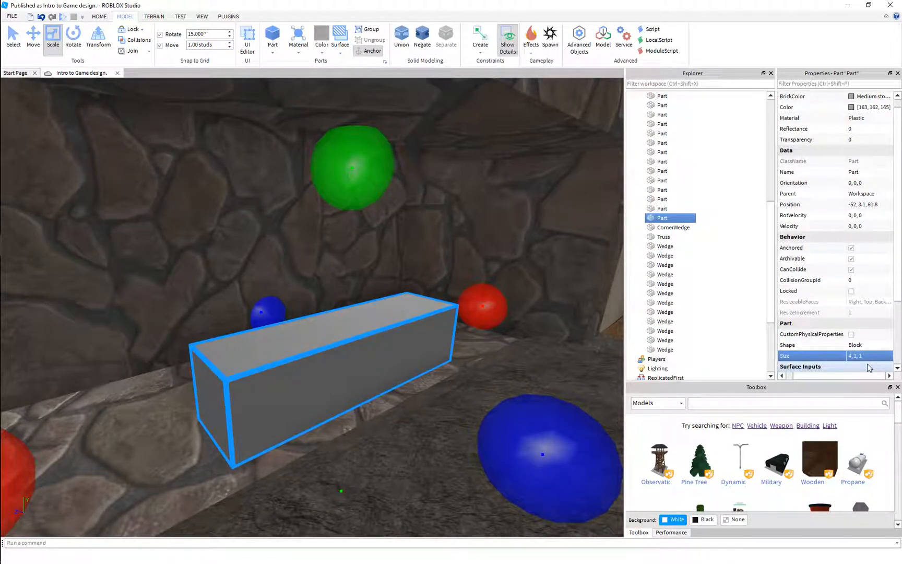
Give the block the Slate material and the BrickColor Black
{"action": "scroll", "coordinate": [402, 328], "scroll_direction": "down", "scroll_amount": 5}
{"action": "right_click_drag", "start_coordinate": [404, 330], "coordinate": [380, 323]}
{"action": "scroll", "coordinate": [379, 322], "scroll_direction": "up", "scroll_amount": 3}
{"action": "left_click", "coordinate": [883, 108]}
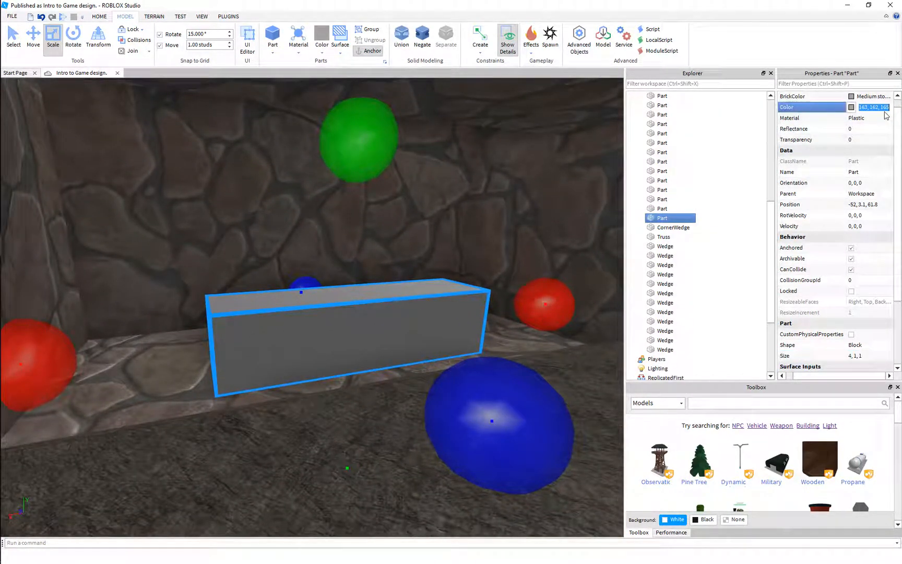
{"action": "scroll", "coordinate": [874, 123], "scroll_direction": "down", "scroll_amount": 2}
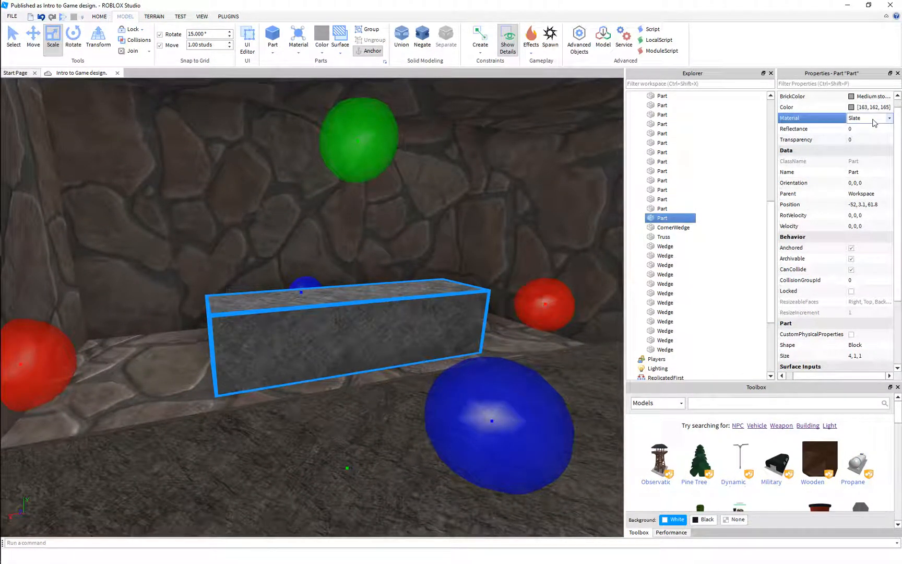
{"action": "left_click", "coordinate": [869, 96]}
{"action": "left_click", "coordinate": [822, 272]}
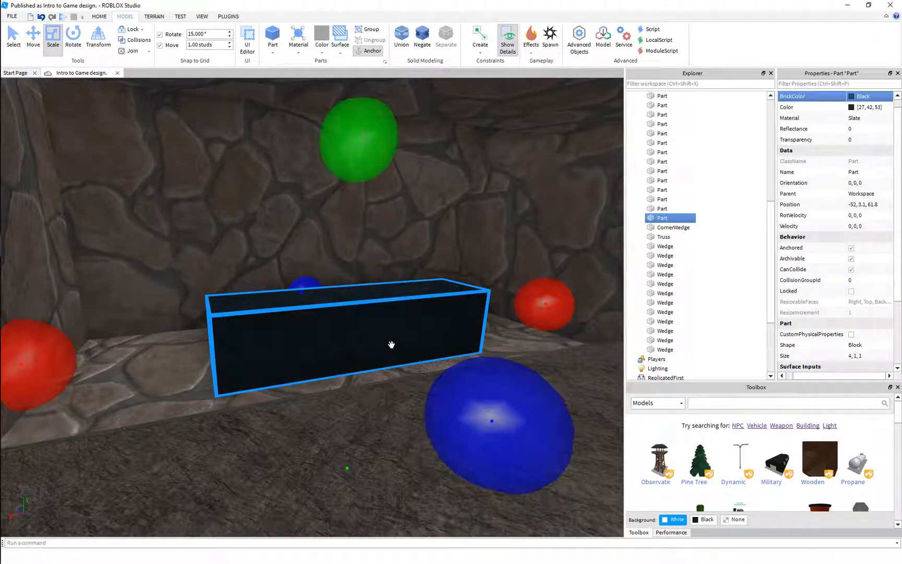
Change the black block's shape to Cylinder and nudge it deeper into the fireplace to Z 62
{"action": "key", "text": "w"}
{"action": "right_click_drag", "start_coordinate": [418, 243], "coordinate": [419, 243]}
{"action": "key", "text": "s"}
{"action": "left_click", "coordinate": [859, 345]}
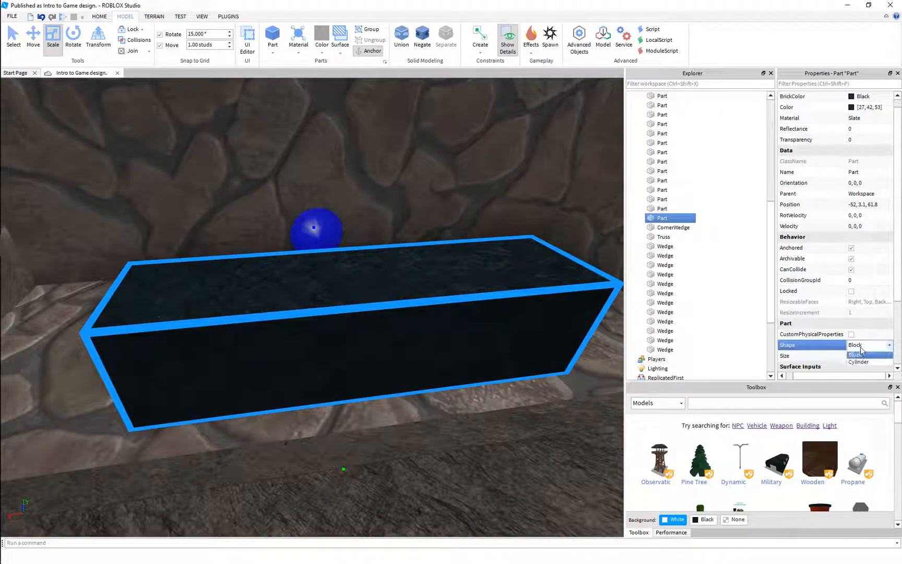
{"action": "left_click", "coordinate": [857, 367]}
{"action": "right_click_drag", "start_coordinate": [284, 334], "coordinate": [283, 335]}
{"action": "left_click_drag", "start_coordinate": [362, 299], "coordinate": [390, 301]}
{"action": "right_click_drag", "start_coordinate": [390, 301], "coordinate": [390, 301]}
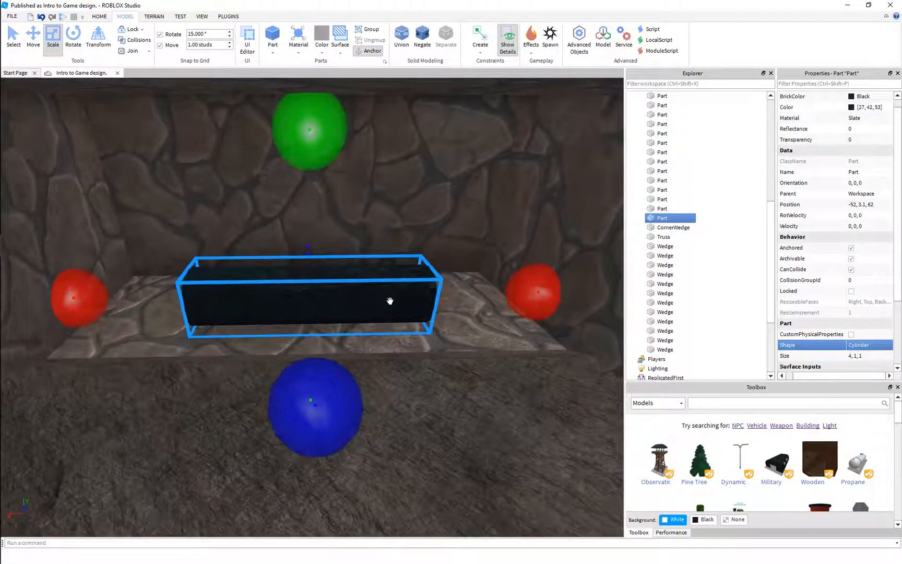
Rotate the cylinder log 30° about the vertical axis
{"action": "key", "text": "ctrl+4"}
{"action": "scroll", "coordinate": [506, 296], "scroll_direction": "down", "scroll_amount": 2}
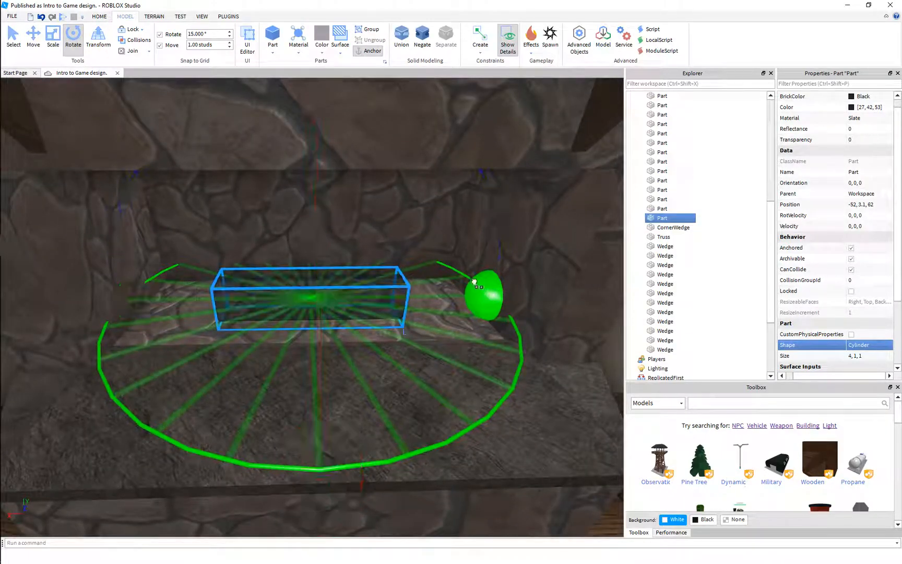
{"action": "right_click_drag", "start_coordinate": [389, 268], "coordinate": [390, 269]}
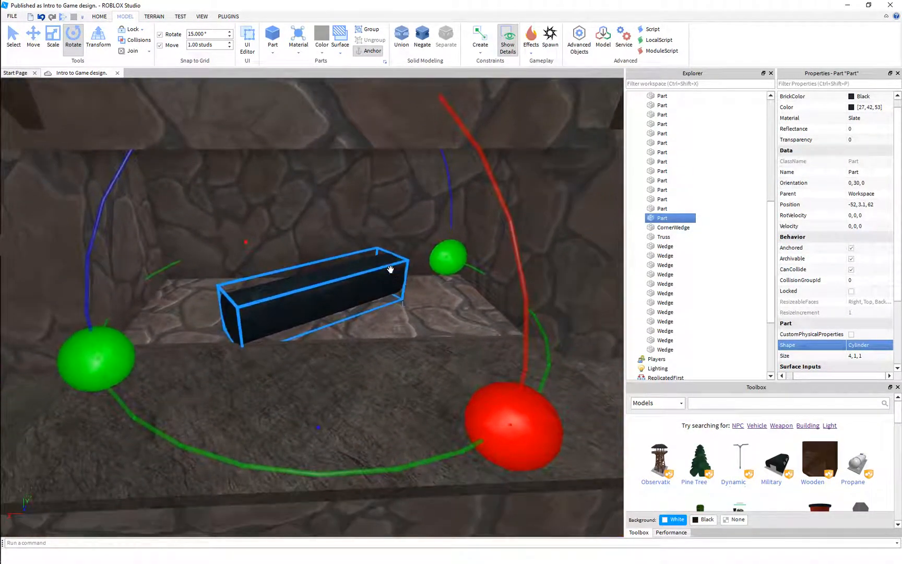
{"action": "key", "text": "ctrl+2"}
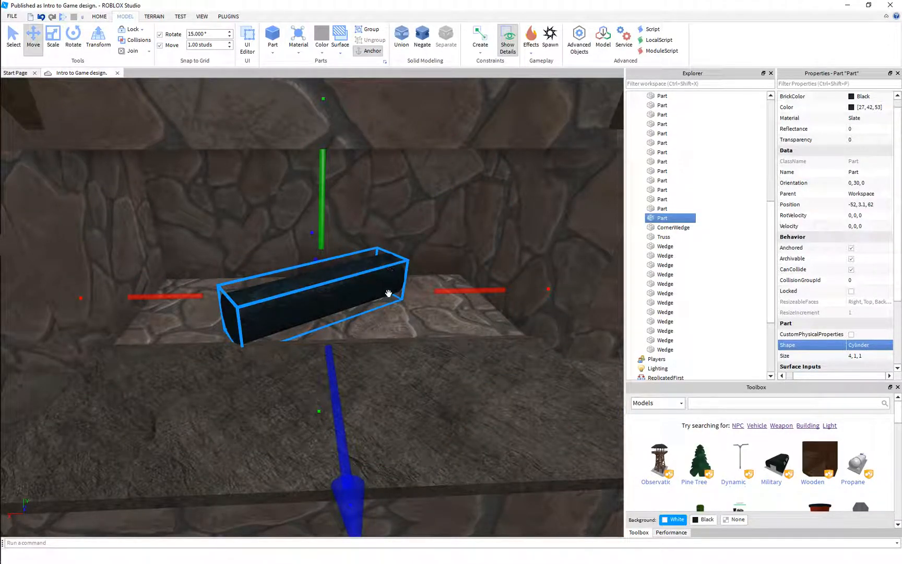
{"action": "key", "text": "ctrl+3"}
{"action": "key", "text": "ctrl+2"}
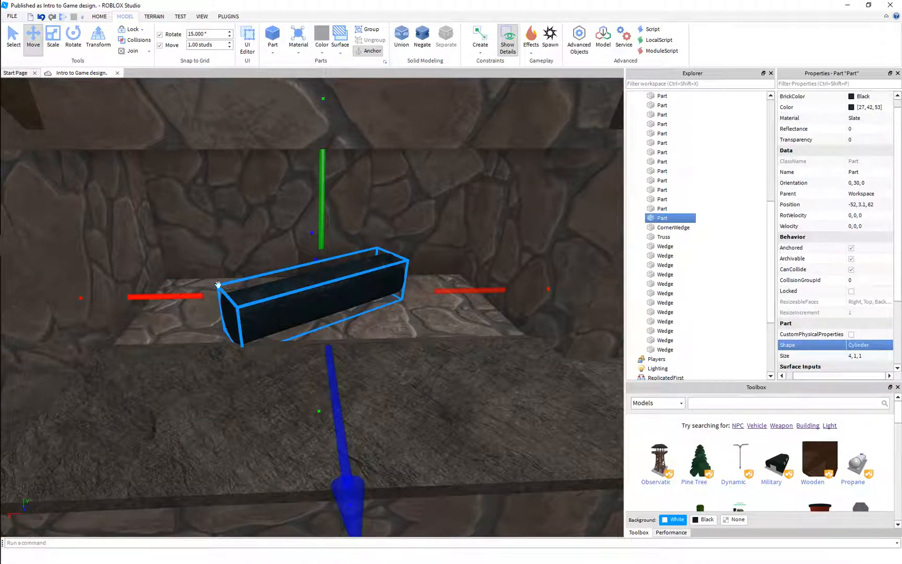
Compare the world-aligned and local-axis move handles on the rotated log from several angles
{"action": "key", "text": "a"}
{"action": "right_click_drag", "start_coordinate": [260, 381], "coordinate": [260, 381]}
{"action": "key", "text": "s"}
{"action": "key", "text": "w"}
{"action": "key", "text": "d"}
{"action": "key", "text": "a"}
{"action": "key", "text": "s"}
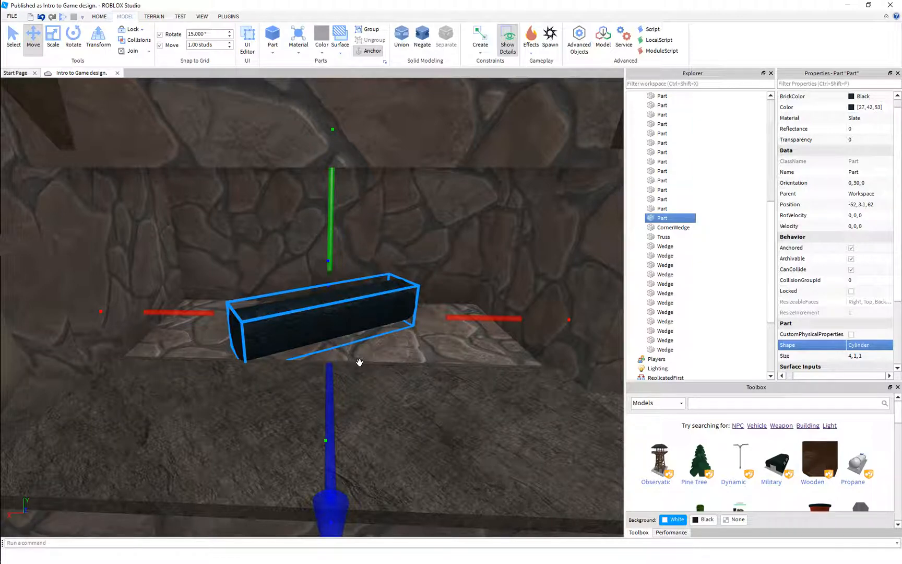
{"action": "key", "text": "ctrl+l"}
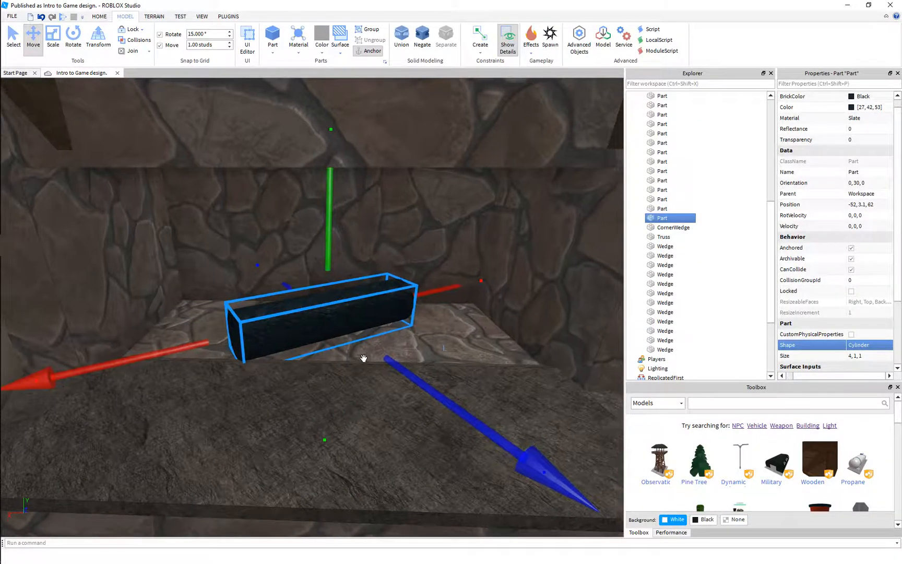
{"action": "scroll", "coordinate": [363, 358], "scroll_direction": "down", "scroll_amount": 3}
{"action": "scroll", "coordinate": [364, 358], "scroll_direction": "up", "scroll_amount": 4}
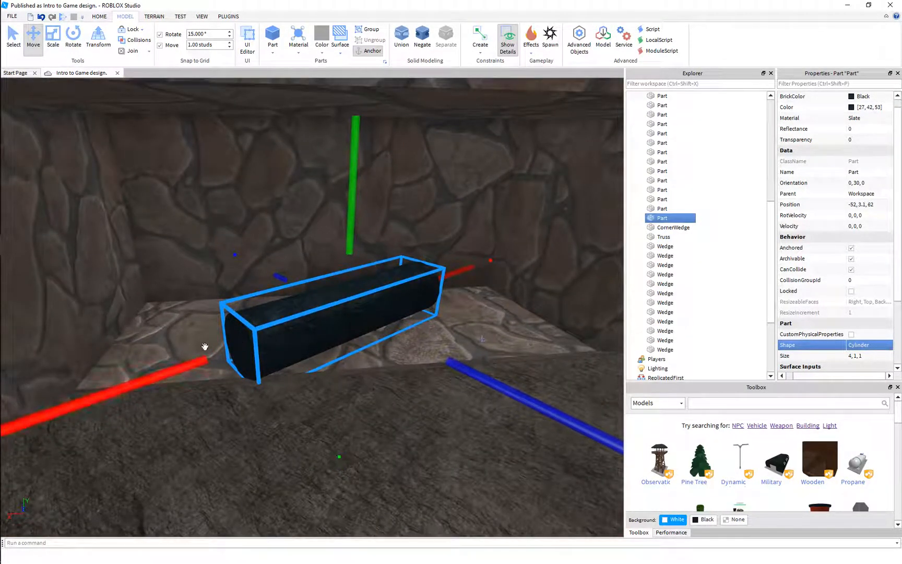
{"action": "right_click_drag", "start_coordinate": [285, 322], "coordinate": [285, 322]}
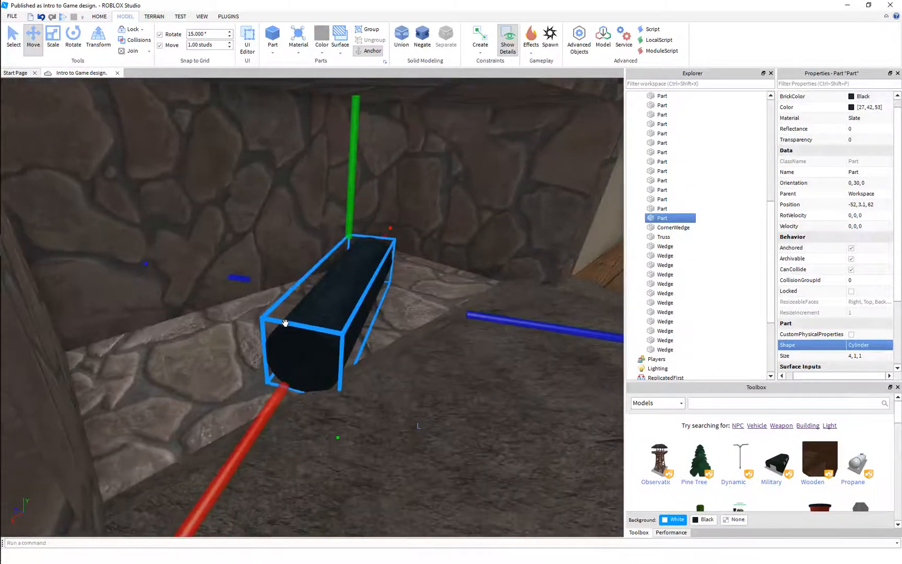
{"action": "right_click_drag", "start_coordinate": [350, 281], "coordinate": [348, 279]}
{"action": "key", "text": "w"}
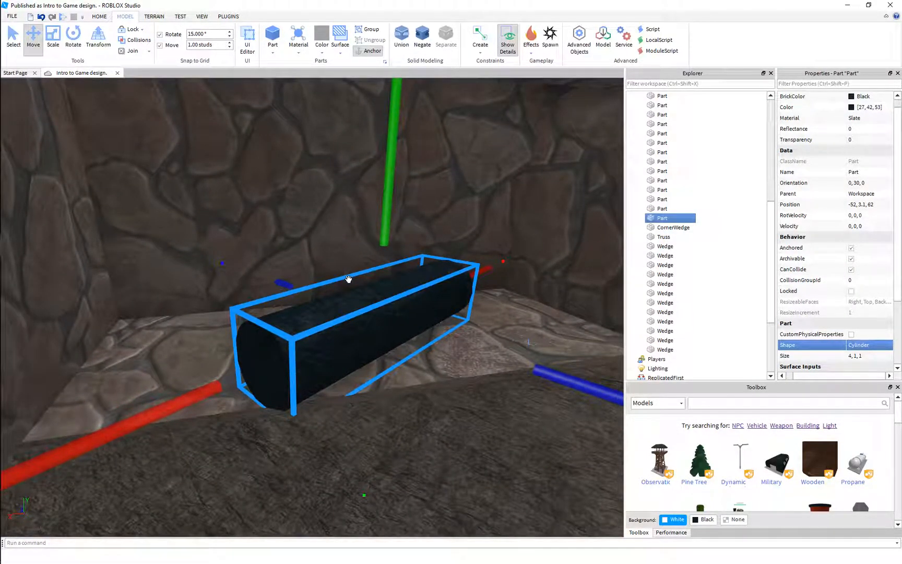
{"action": "right_click_drag", "start_coordinate": [349, 279], "coordinate": [348, 279]}
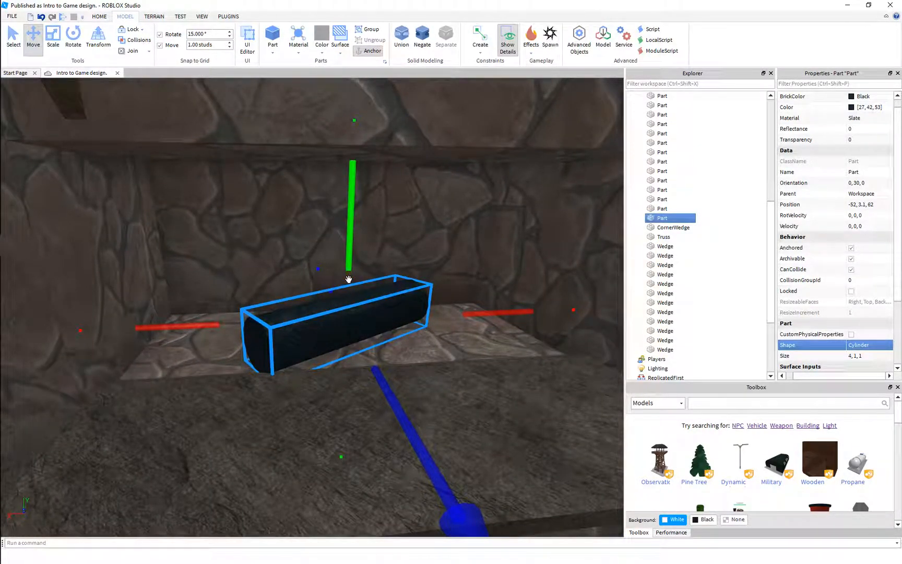
Duplicate the log and rotate the copy to orientation 0, -30, -30
{"action": "key", "text": "ctrl+d"}
{"action": "key", "text": "ctrl+4"}
{"action": "left_click_drag", "start_coordinate": [462, 291], "coordinate": [394, 320]}
{"action": "right_click_drag", "start_coordinate": [394, 320], "coordinate": [394, 295]}
{"action": "left_click_drag", "start_coordinate": [335, 171], "coordinate": [258, 223]}
{"action": "key", "text": "ctrl+2"}
{"action": "scroll", "coordinate": [295, 274], "scroll_direction": "up", "scroll_amount": 3}
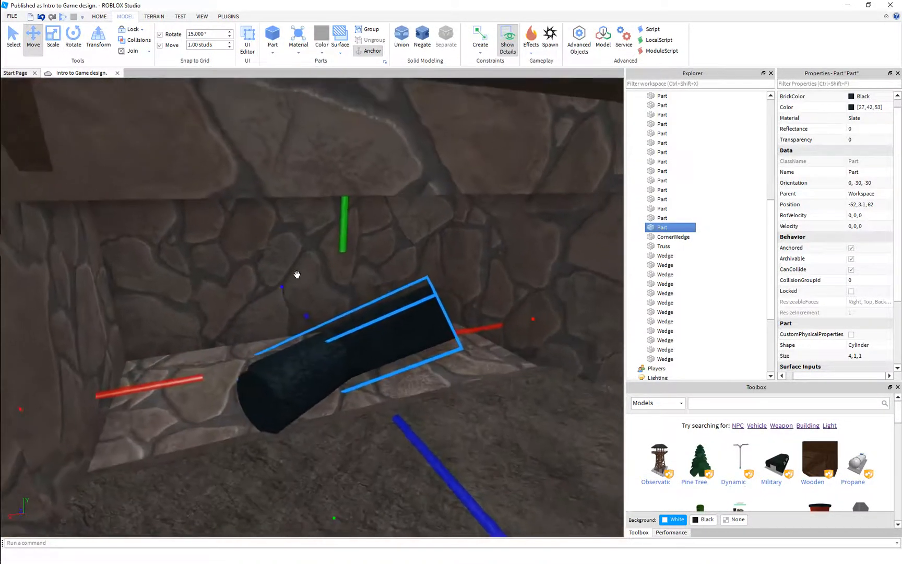
Raise the copied log 1 stud, and slide it 1 stud downward along its own length using local axes
{"action": "left_click_drag", "start_coordinate": [338, 268], "coordinate": [336, 193]}
{"action": "right_click_drag", "start_coordinate": [319, 247], "coordinate": [320, 246]}
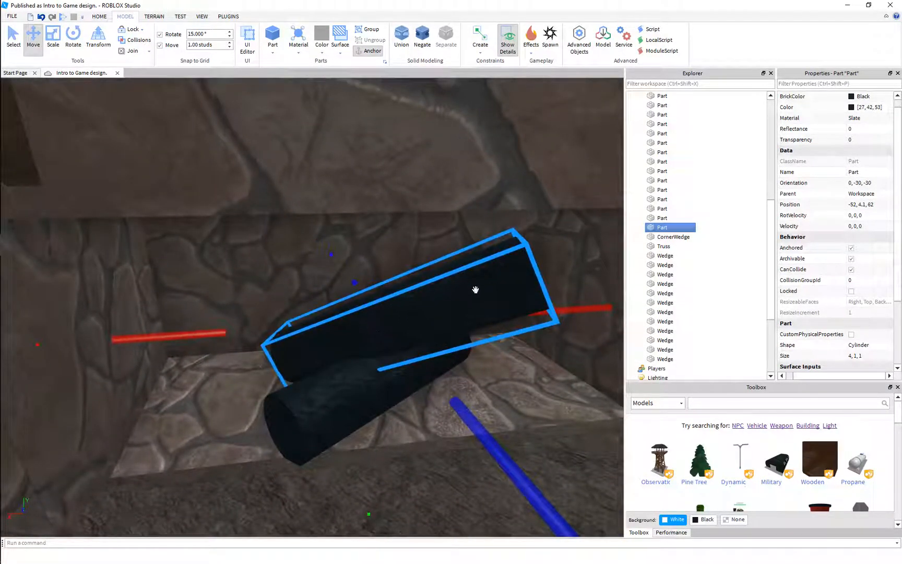
{"action": "right_click_drag", "start_coordinate": [461, 284], "coordinate": [462, 285]}
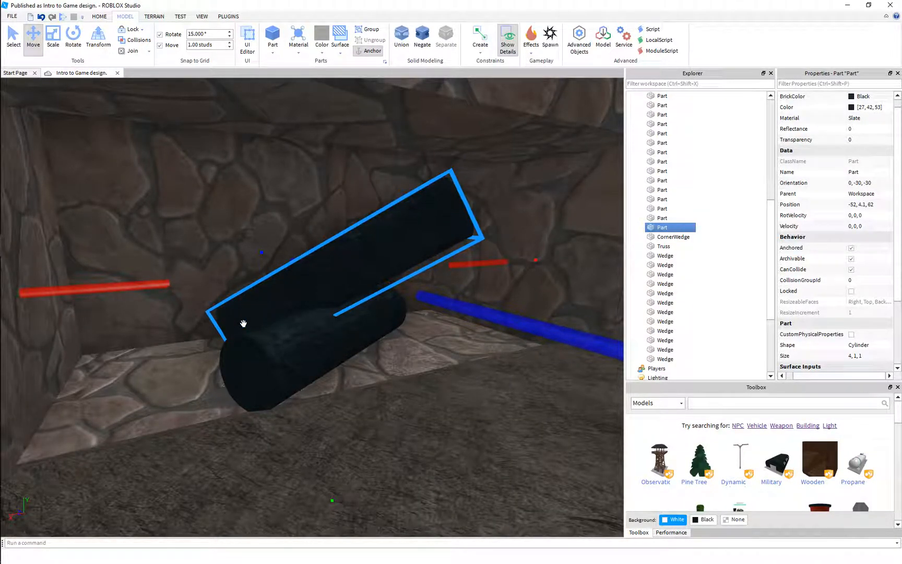
{"action": "key", "text": "ctrl+l"}
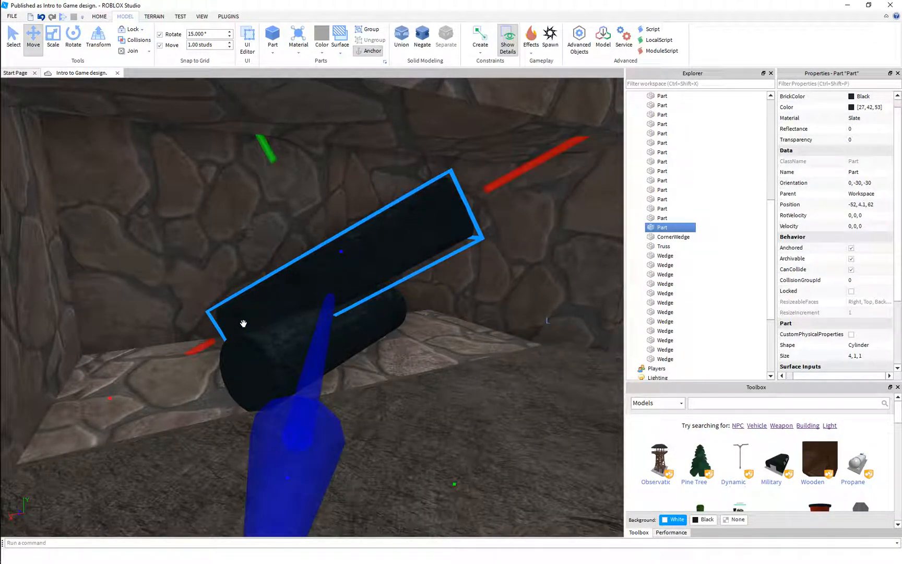
{"action": "left_click_drag", "start_coordinate": [513, 175], "coordinate": [373, 241]}
{"action": "right_click_drag", "start_coordinate": [373, 242], "coordinate": [374, 243]}
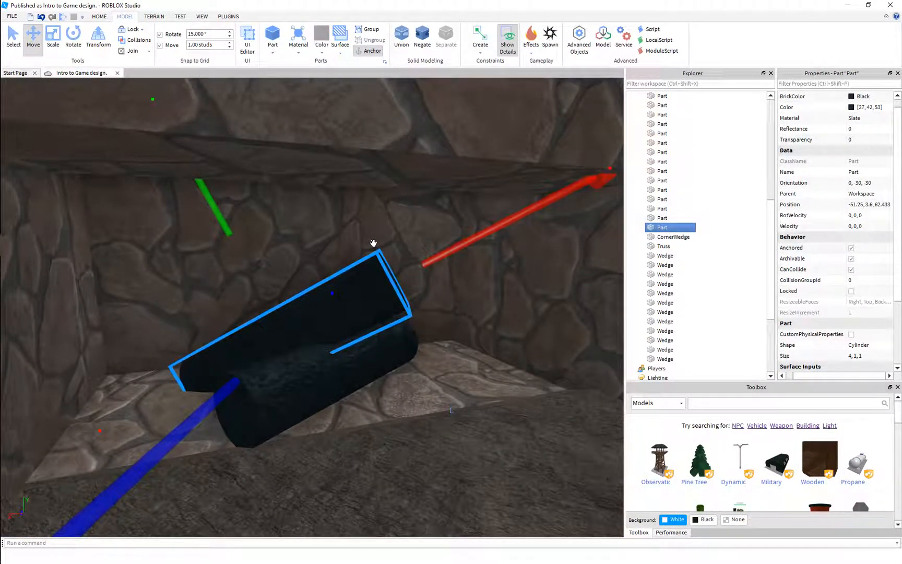
{"action": "right_click_drag", "start_coordinate": [374, 242], "coordinate": [373, 243]}
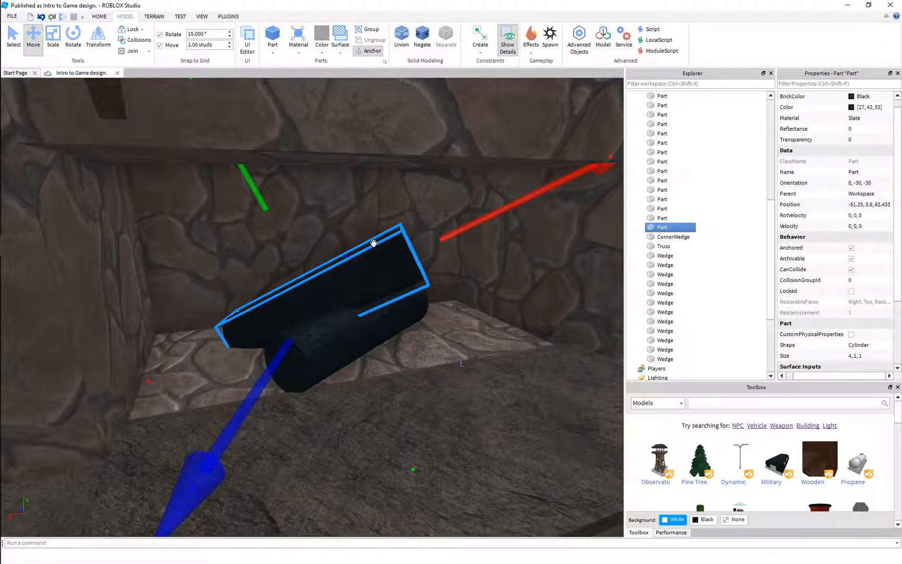
Set the move snap to 0.20 studs and nudge the upper log sideways along the world axis to rest on the lower log
{"action": "left_click_drag", "start_coordinate": [265, 204], "coordinate": [259, 201]}
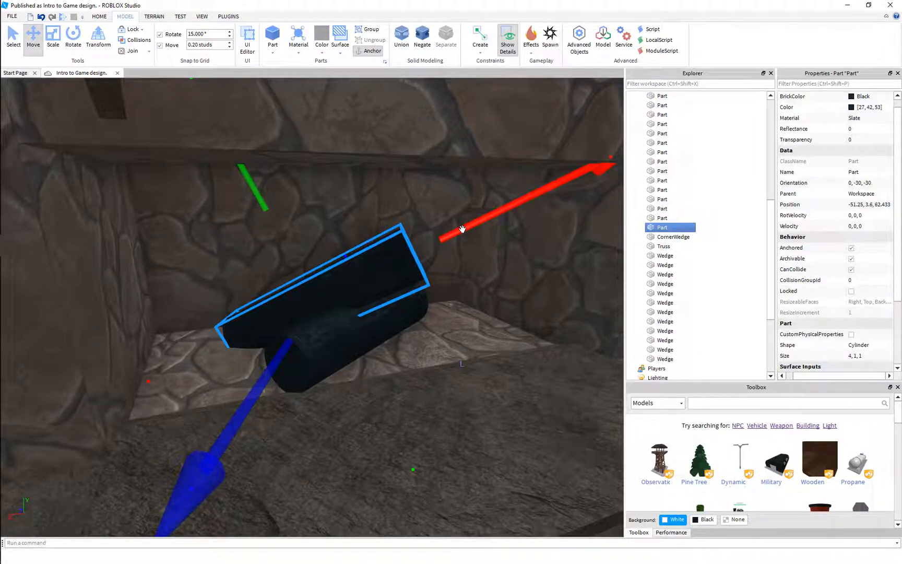
{"action": "key", "text": "ctrl+l"}
{"action": "left_click_drag", "start_coordinate": [454, 284], "coordinate": [441, 292]}
{"action": "right_click_drag", "start_coordinate": [325, 307], "coordinate": [324, 307]}
{"action": "right_click_drag", "start_coordinate": [401, 291], "coordinate": [382, 290]}
{"action": "scroll", "coordinate": [401, 291], "scroll_direction": "down", "scroll_amount": 4}
{"action": "scroll", "coordinate": [383, 290], "scroll_direction": "up", "scroll_amount": 2}
{"action": "left_click_drag", "start_coordinate": [449, 283], "coordinate": [435, 284]}
{"action": "right_click_drag", "start_coordinate": [361, 291], "coordinate": [350, 299]}
Duplicate the upper log and slide the copy sideways to X -54.05 at the other end of the fireplace opening
{"action": "key", "text": "ctrl+d"}
{"action": "left_click_drag", "start_coordinate": [389, 300], "coordinate": [505, 315]}
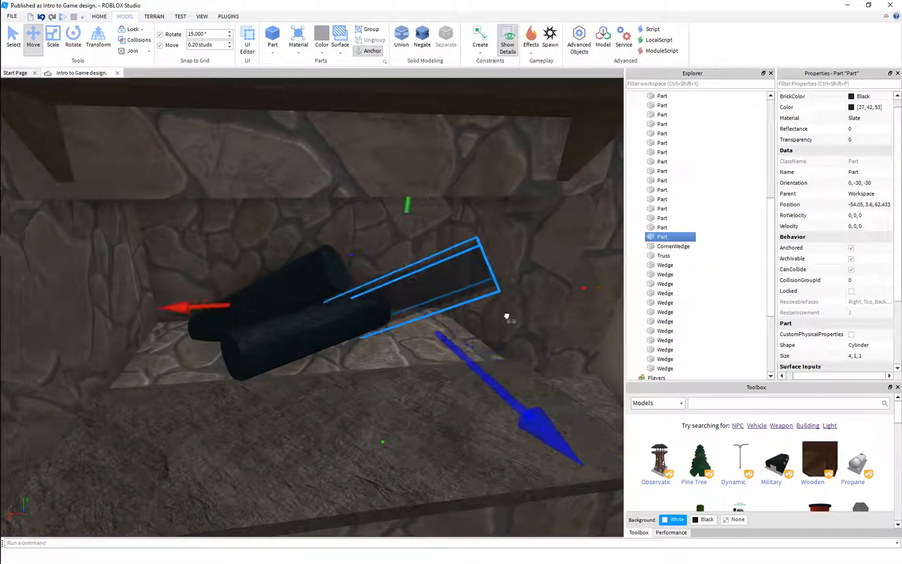
Rotate the third log to lean the opposite way at orientation 7.44, -43.06, 29.15, and shorten it to 3 studs
{"action": "key", "text": "ctrl+4"}
{"action": "scroll", "coordinate": [425, 308], "scroll_direction": "down", "scroll_amount": 2}
{"action": "left_click_drag", "start_coordinate": [346, 158], "coordinate": [445, 299]}
{"action": "left_click_drag", "start_coordinate": [288, 236], "coordinate": [312, 236]}
{"action": "key", "text": "ctrl+3"}
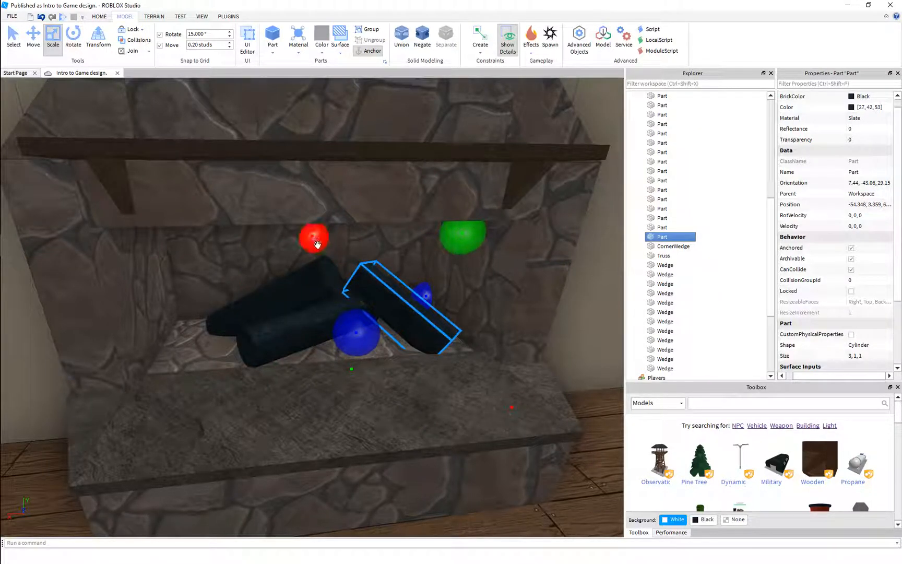
Set the rotation snap to 7.5 degrees and slide the third log sideways to X -53.548, closer to the other two logs
{"action": "key", "text": "ctrl+2"}
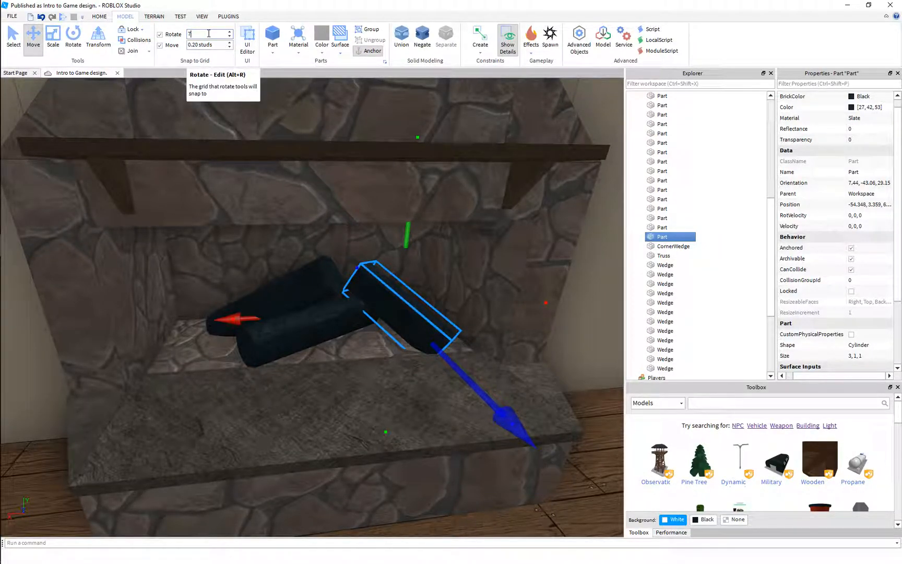
{"action": "scroll", "coordinate": [330, 204], "scroll_direction": "up", "scroll_amount": 4}
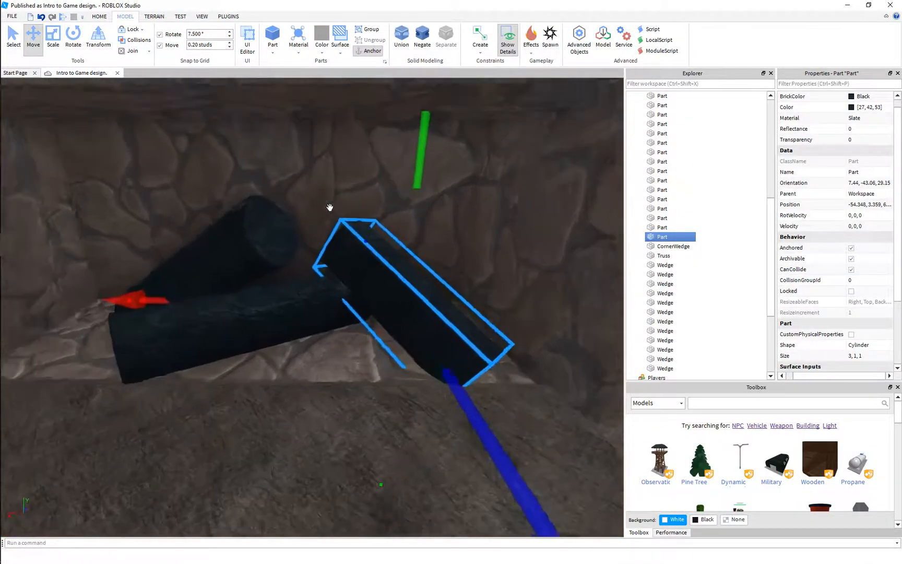
{"action": "left_click_drag", "start_coordinate": [161, 298], "coordinate": [111, 303]}
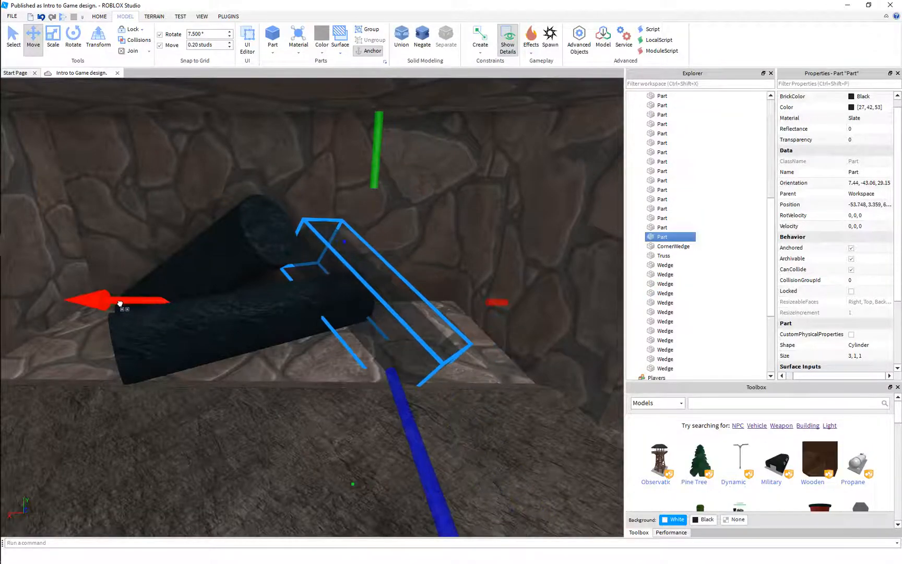
{"action": "scroll", "coordinate": [174, 305], "scroll_direction": "down", "scroll_amount": 2}
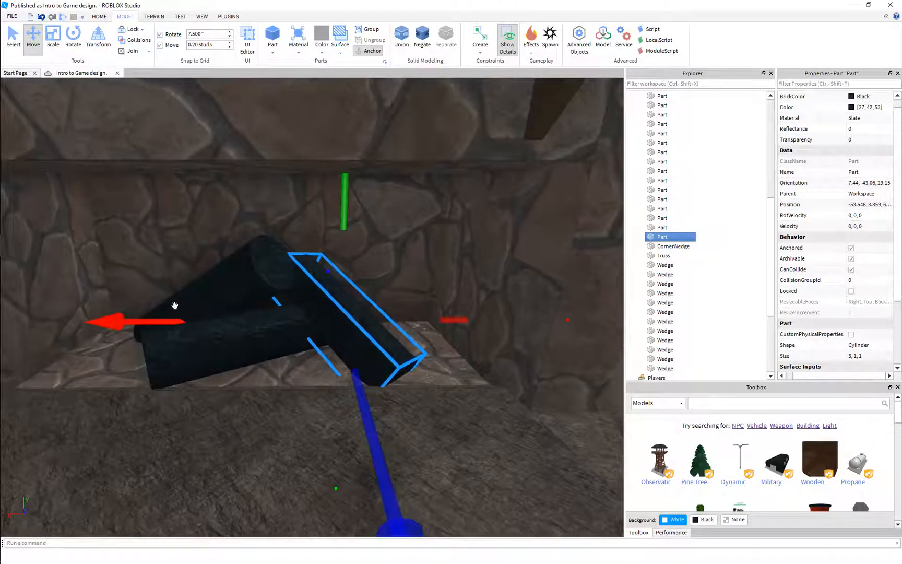
Rotate the third log to orientation 0, -30, 30
{"action": "key", "text": "ctrl+4"}
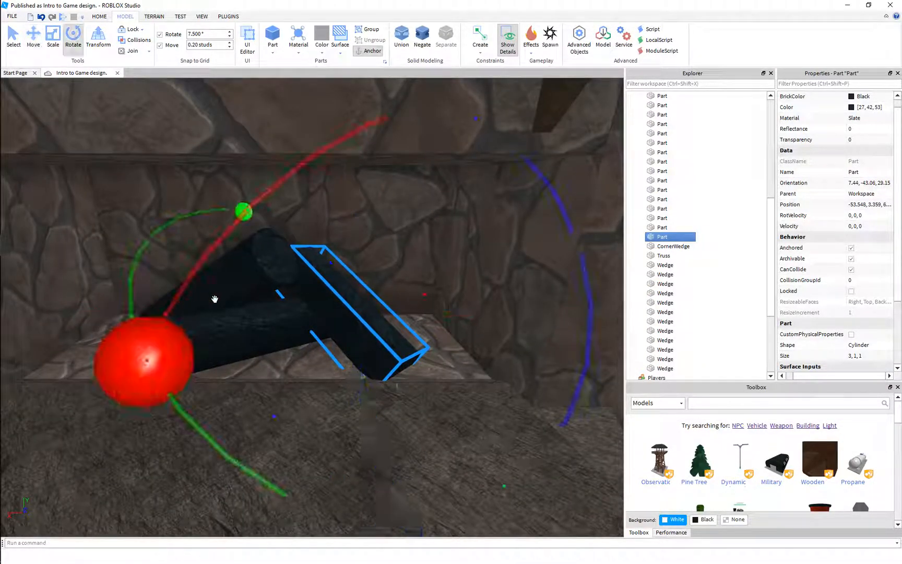
{"action": "scroll", "coordinate": [215, 299], "scroll_direction": "down", "scroll_amount": 2}
{"action": "mouse_move", "coordinate": [270, 250]}
{"action": "left_mouse_down"}
{"action": "mouse_move", "coordinate": [284, 244]}
{"action": "mouse_move", "coordinate": [254, 248]}
{"action": "left_mouse_up"}
{"action": "right_click_drag", "start_coordinate": [254, 248], "coordinate": [254, 247]}
{"action": "mouse_move", "coordinate": [282, 233]}
{"action": "left_mouse_down"}
{"action": "mouse_move", "coordinate": [269, 241]}
{"action": "mouse_move", "coordinate": [294, 240]}
{"action": "left_mouse_up"}
{"action": "right_click_drag", "start_coordinate": [295, 240], "coordinate": [293, 235]}
{"action": "left_click_drag", "start_coordinate": [289, 226], "coordinate": [269, 231]}
{"action": "right_click_drag", "start_coordinate": [270, 231], "coordinate": [268, 229]}
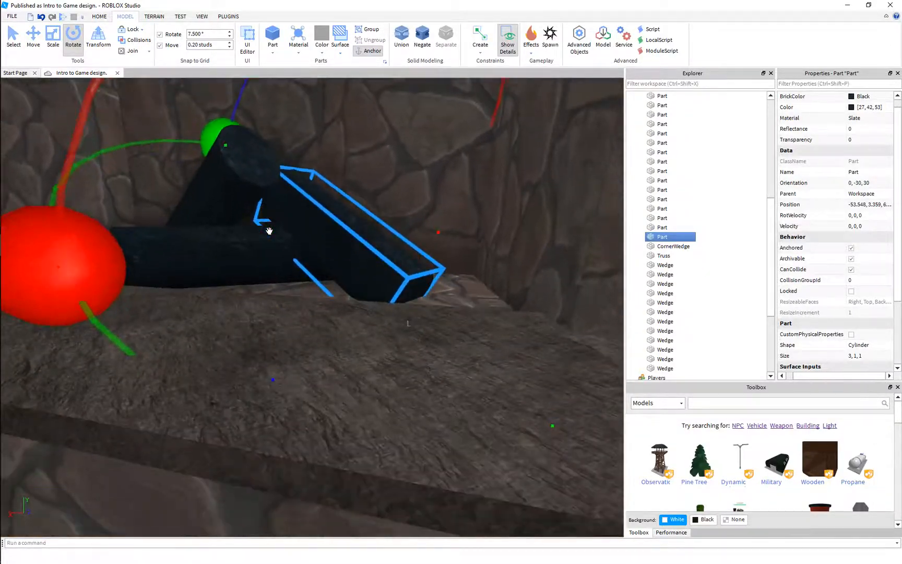
Lower the third log to Y 3.159 and nudge it along the fireplace's depth so it leans on the other logs
{"action": "key", "text": "ctrl+2"}
{"action": "right_click_drag", "start_coordinate": [316, 293], "coordinate": [318, 293]}
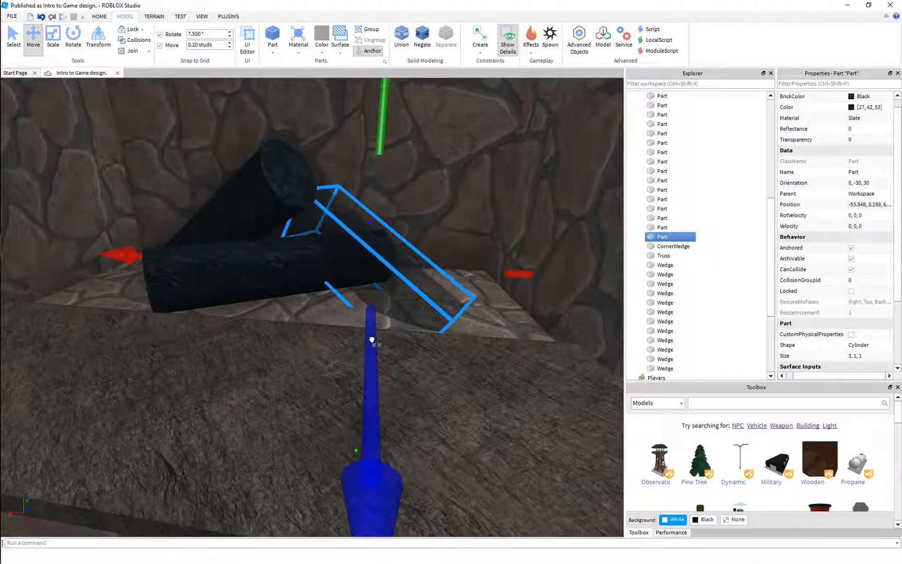
{"action": "scroll", "coordinate": [373, 325], "scroll_direction": "up", "scroll_amount": 5}
{"action": "left_click_drag", "start_coordinate": [393, 325], "coordinate": [405, 328]}
{"action": "right_click_drag", "start_coordinate": [405, 328], "coordinate": [407, 328]}
Shorten the upper log at the back of the stack to 3.8 studs
{"action": "scroll", "coordinate": [406, 328], "scroll_direction": "down", "scroll_amount": 6}
{"action": "scroll", "coordinate": [406, 328], "scroll_direction": "up", "scroll_amount": 2}
{"action": "left_click", "coordinate": [334, 316]}
{"action": "scroll", "coordinate": [335, 316], "scroll_direction": "up", "scroll_amount": 2}
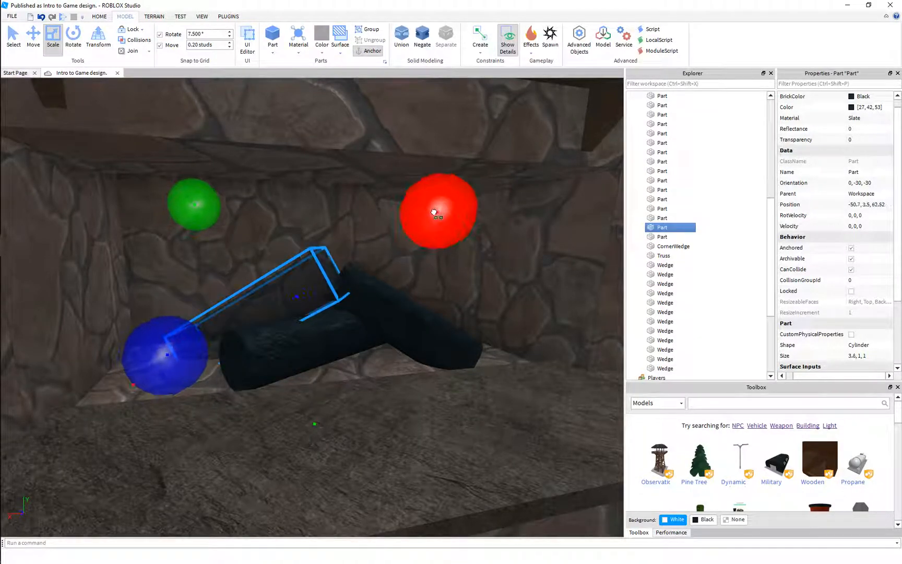
{"action": "scroll", "coordinate": [377, 255], "scroll_direction": "down", "scroll_amount": 5}
{"action": "left_click", "coordinate": [378, 254]}
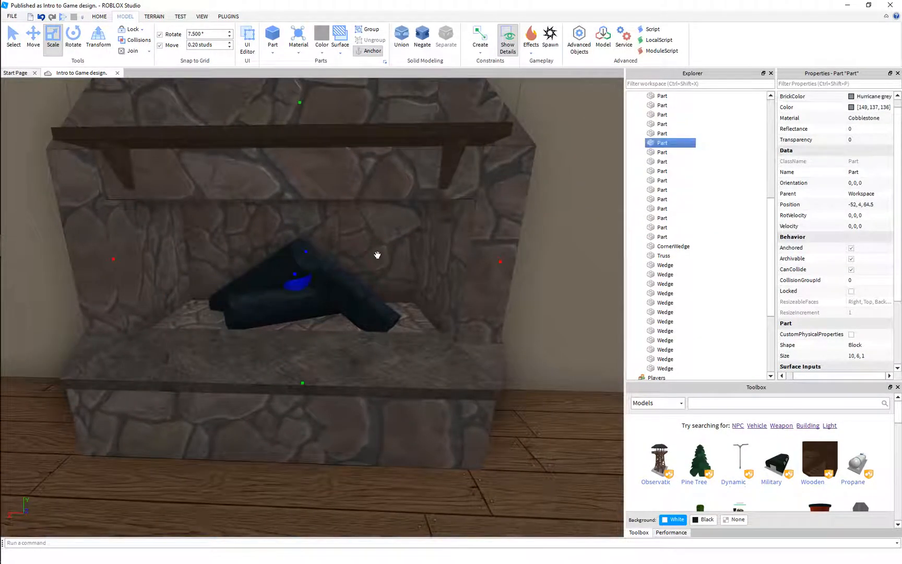
Inspect the three-log stack in the fireplace from close up and from across the room
{"action": "scroll", "coordinate": [377, 254], "scroll_direction": "up", "scroll_amount": 4}
{"action": "scroll", "coordinate": [377, 254], "scroll_direction": "down", "scroll_amount": 3}
{"action": "scroll", "coordinate": [377, 255], "scroll_direction": "up", "scroll_amount": 2}
{"action": "left_click", "coordinate": [258, 316]}
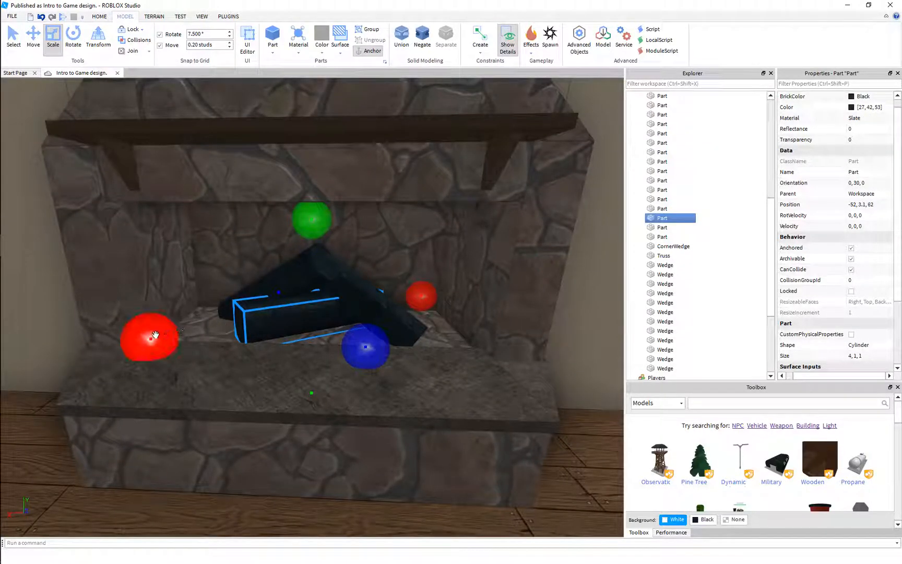
{"action": "left_click", "coordinate": [204, 247]}
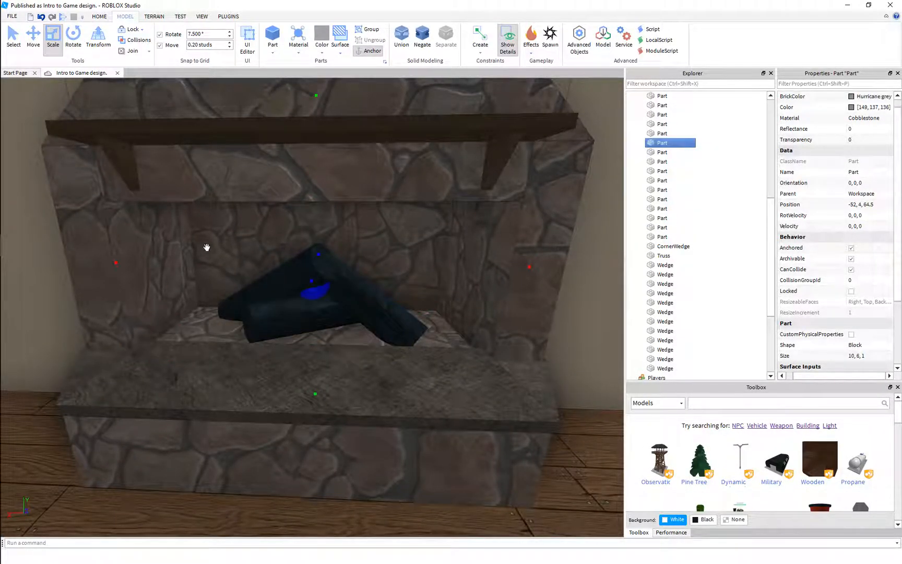
{"action": "scroll", "coordinate": [206, 247], "scroll_direction": "up", "scroll_amount": 4}
{"action": "scroll", "coordinate": [206, 247], "scroll_direction": "up", "scroll_amount": 2}
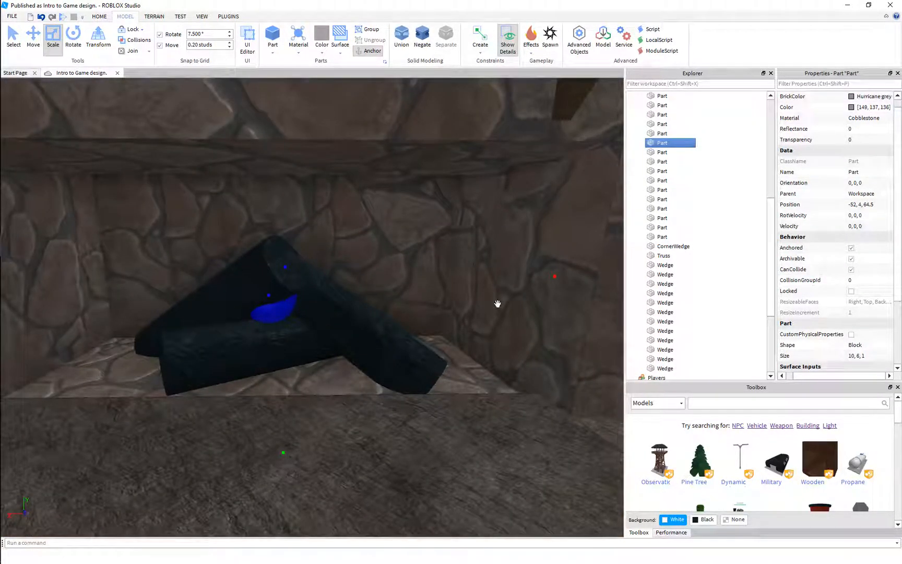
{"action": "scroll", "coordinate": [343, 316], "scroll_direction": "down", "scroll_amount": 3}
{"action": "scroll", "coordinate": [304, 359], "scroll_direction": "up", "scroll_amount": 4}
{"action": "scroll", "coordinate": [282, 320], "scroll_direction": "down", "scroll_amount": 2}
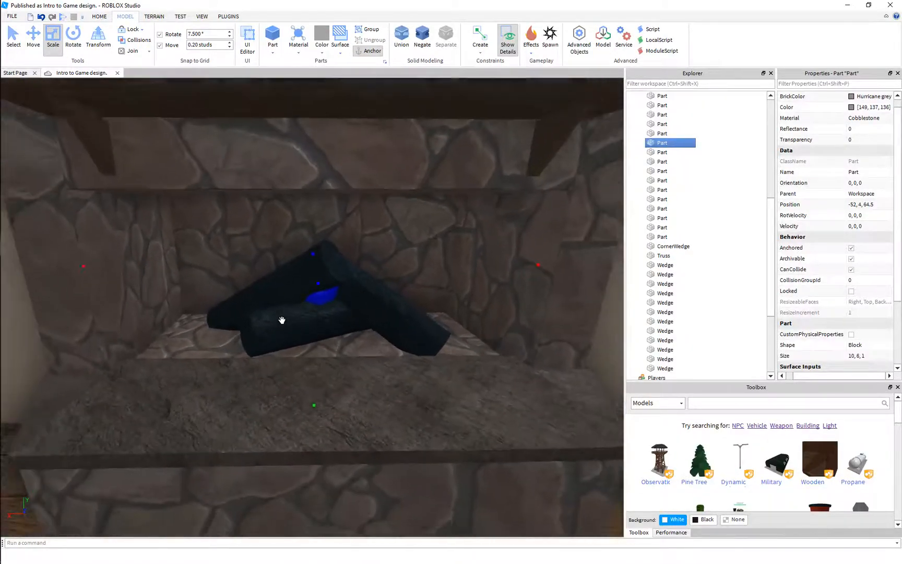
{"action": "scroll", "coordinate": [282, 320], "scroll_direction": "down", "scroll_amount": 4}
{"action": "right_click_drag", "start_coordinate": [282, 320], "coordinate": [283, 320]}
{"action": "left_click", "coordinate": [505, 300]}
{"action": "right_click_drag", "start_coordinate": [406, 301], "coordinate": [404, 302]}
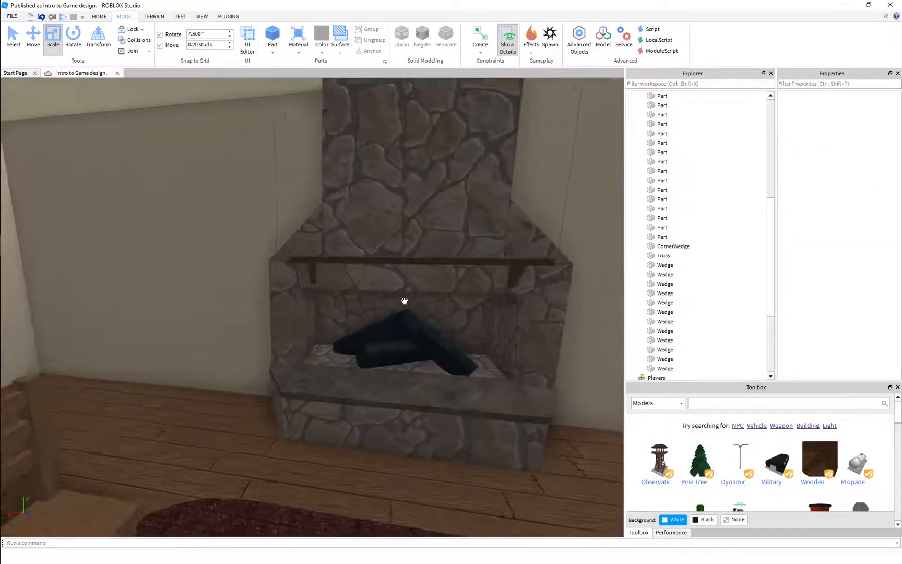
{"action": "scroll", "coordinate": [403, 301], "scroll_direction": "up", "scroll_amount": 5}
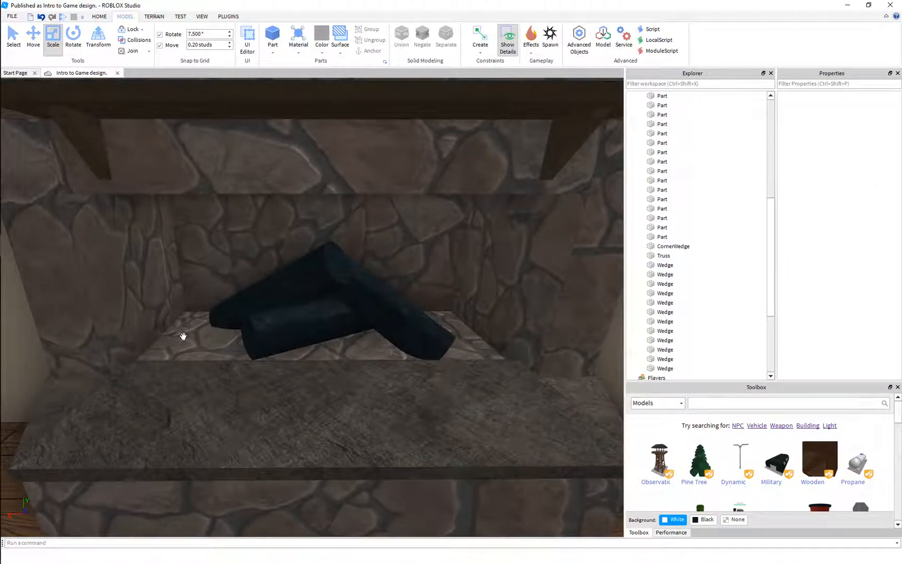
Insert a new block part and place it on the hearth ledge in front of the logs
{"action": "scroll", "coordinate": [337, 320], "scroll_direction": "down", "scroll_amount": 8}
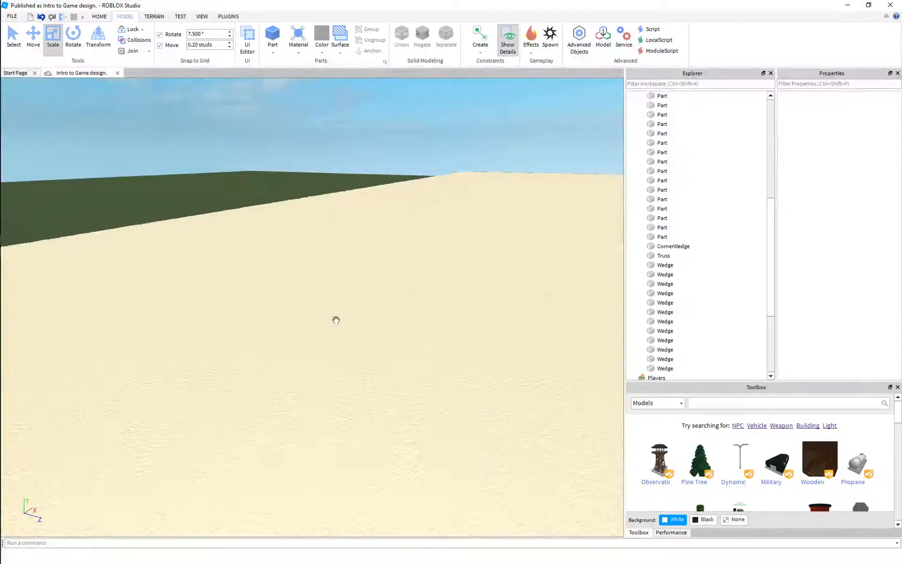
{"action": "right_click_drag", "start_coordinate": [336, 319], "coordinate": [321, 330]}
{"action": "left_click", "coordinate": [195, 344]}
{"action": "left_click_drag", "start_coordinate": [192, 354], "coordinate": [459, 311]}
{"action": "key", "text": "d"}
{"action": "left_click_drag", "start_coordinate": [512, 264], "coordinate": [519, 261]}
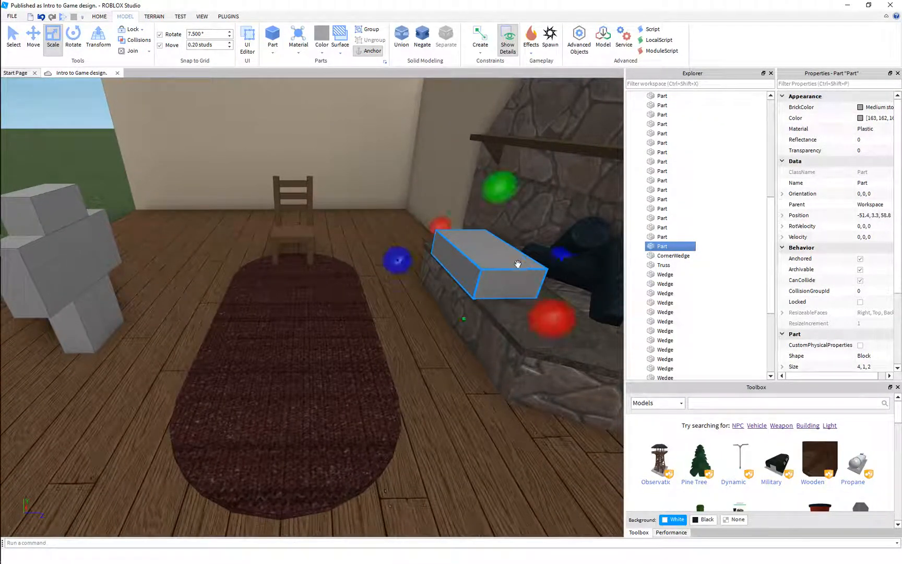
Resize the new block on the hearth to a cube of 1, 1, 1 studs
{"action": "key", "text": "f"}
{"action": "scroll", "coordinate": [472, 278], "scroll_direction": "up", "scroll_amount": 2}
{"action": "right_click_drag", "start_coordinate": [473, 278], "coordinate": [473, 277]}
{"action": "scroll", "coordinate": [473, 278], "scroll_direction": "down", "scroll_amount": 2}
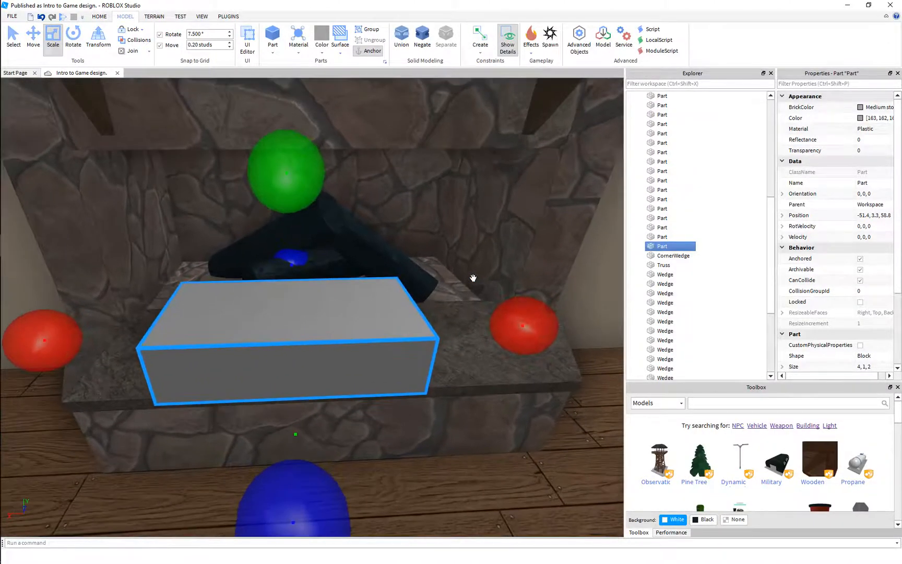
{"action": "right_click_drag", "start_coordinate": [340, 363], "coordinate": [341, 361]}
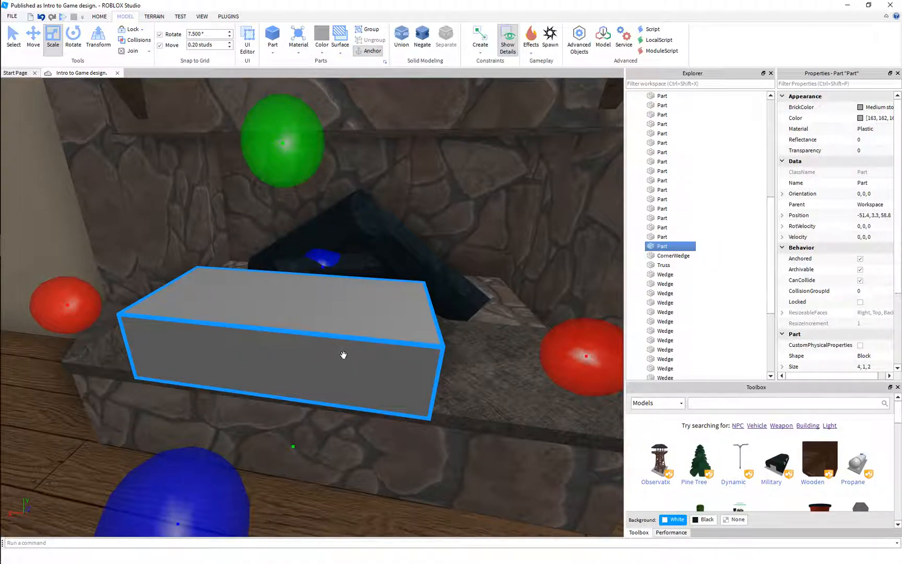
{"action": "scroll", "coordinate": [343, 355], "scroll_direction": "down", "scroll_amount": 3}
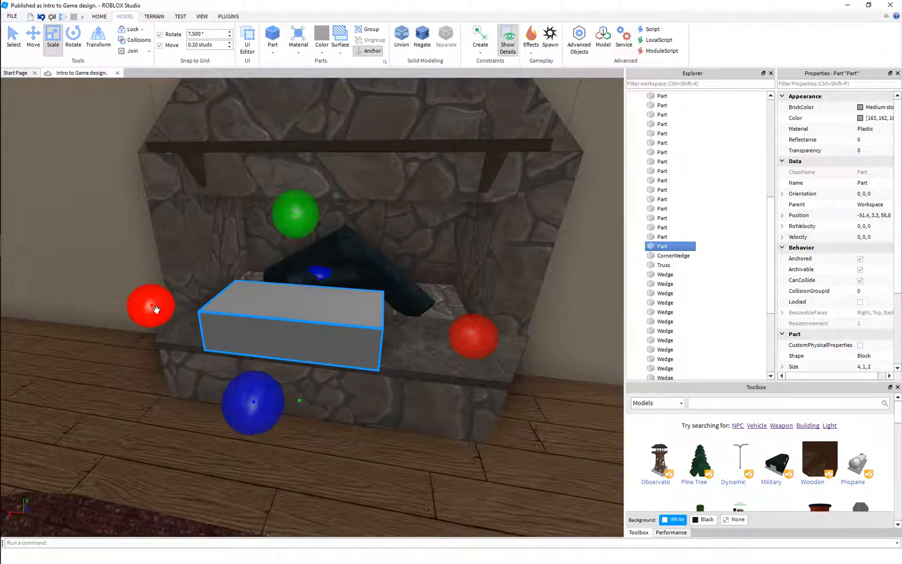
{"action": "left_click_drag", "start_coordinate": [156, 308], "coordinate": [244, 314]}
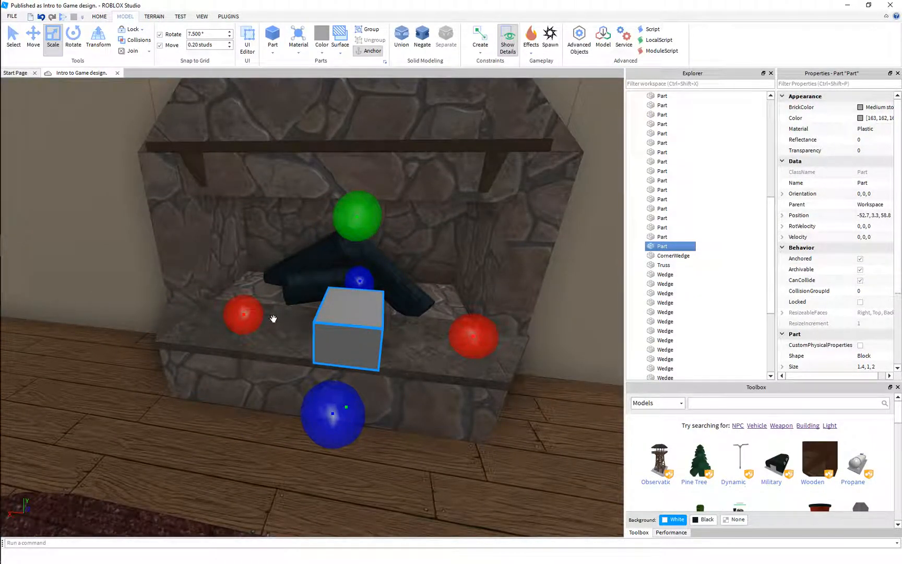
{"action": "left_click", "coordinate": [882, 366]}
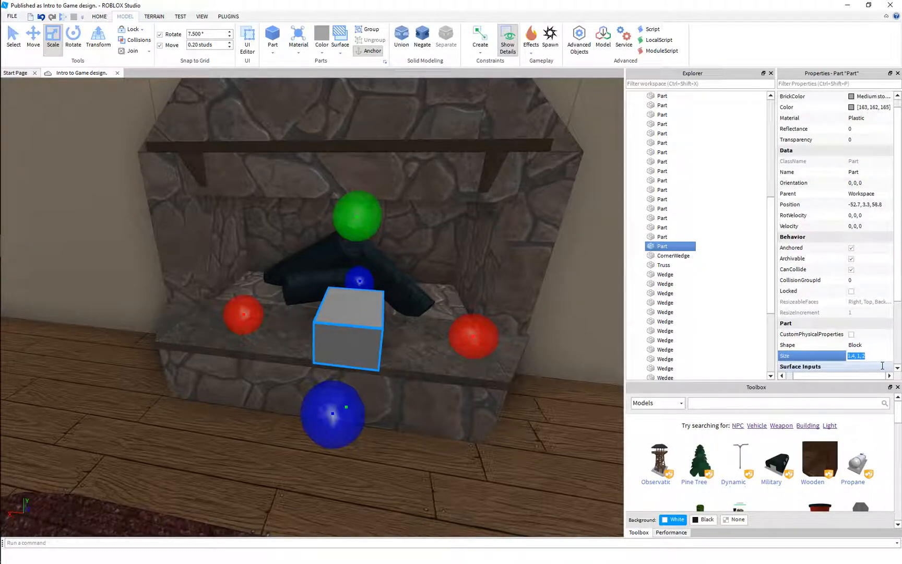
{"action": "key", "text": "Return"}
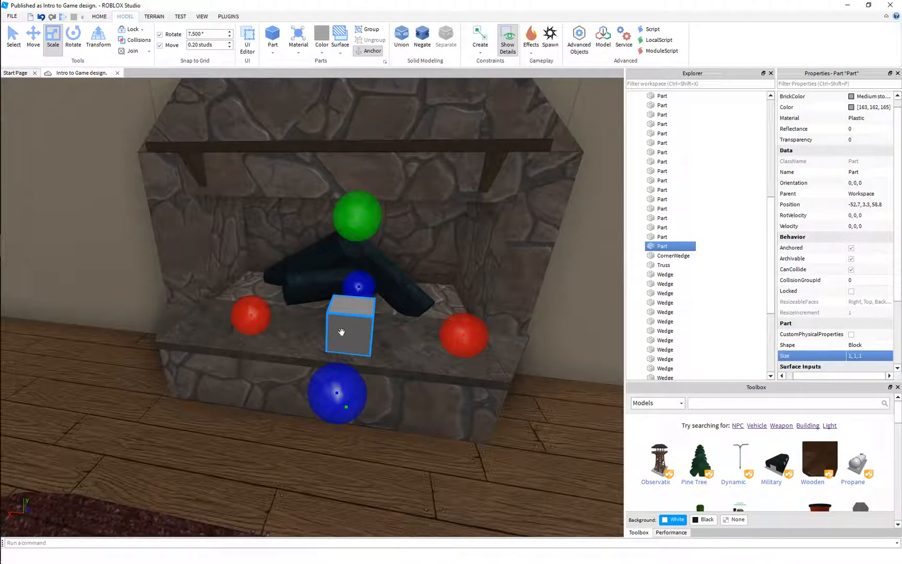
Insert a BlockMesh object into the hearth cube and open the mesh's Scale value for editing
{"action": "scroll", "coordinate": [347, 332], "scroll_direction": "up", "scroll_amount": 3}
{"action": "right_click", "coordinate": [318, 339]}
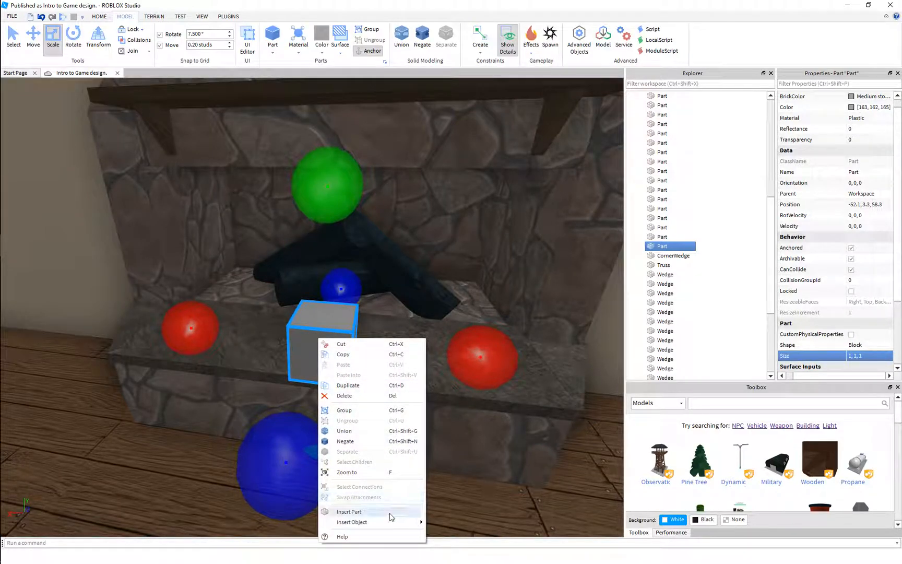
{"action": "mouse_move", "coordinate": [389, 523]}
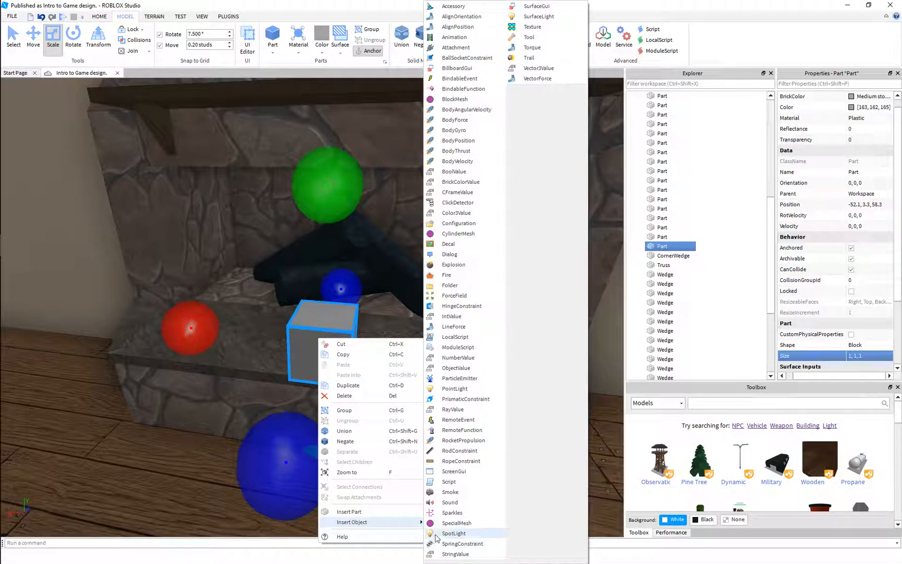
{"action": "left_click", "coordinate": [455, 99]}
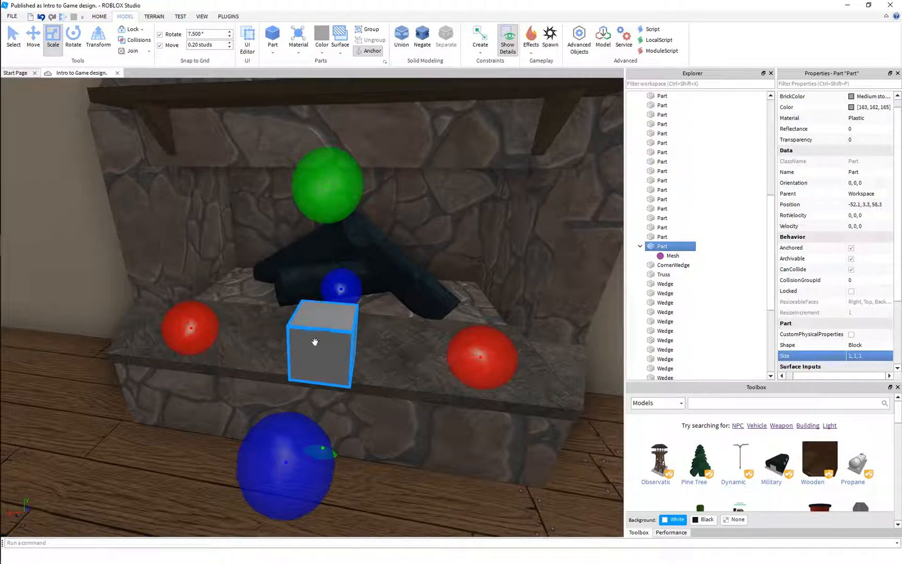
{"action": "left_click", "coordinate": [689, 255]}
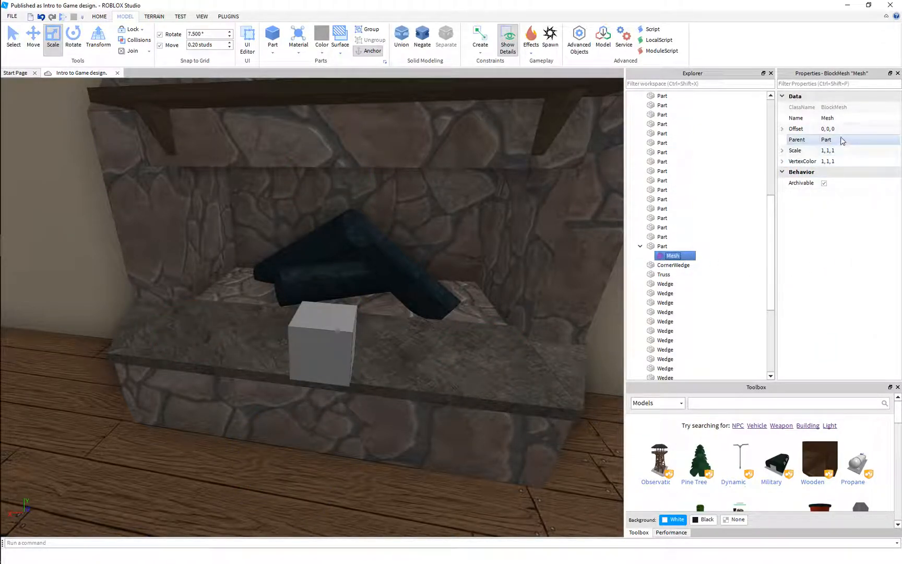
{"action": "left_click", "coordinate": [838, 151]}
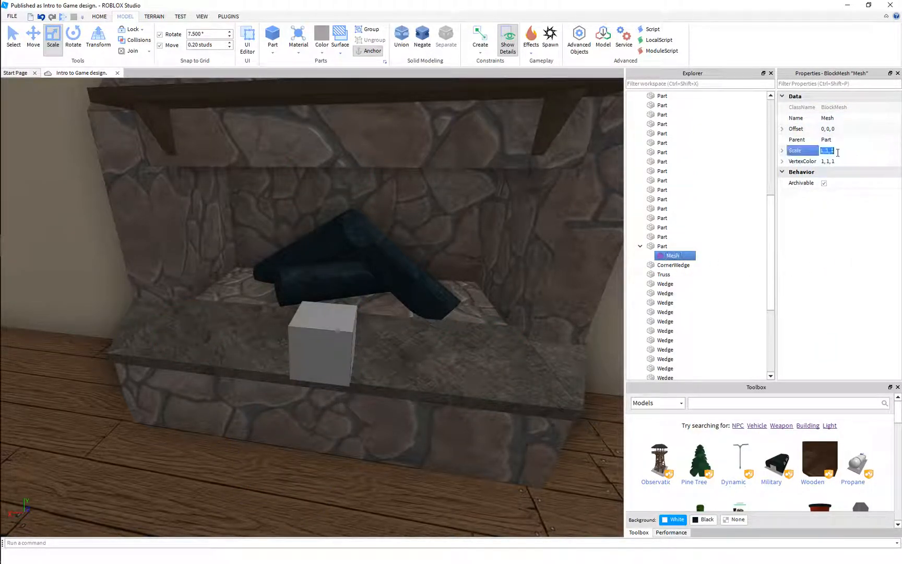
Scale the cube down to a thin upright post of 0.2, 0.8, 0.2 studs
{"action": "left_click", "coordinate": [333, 337]}
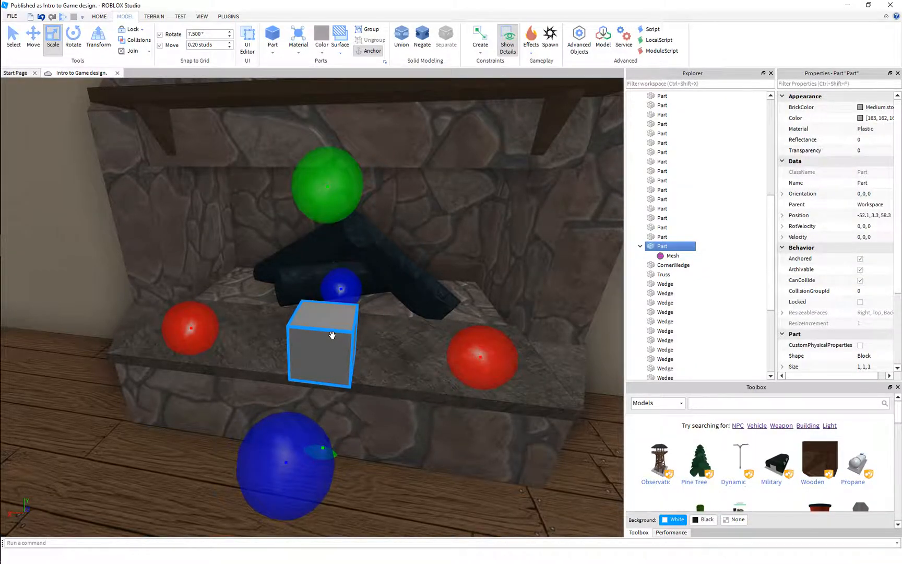
{"action": "scroll", "coordinate": [333, 336], "scroll_direction": "up", "scroll_amount": 1}
{"action": "left_click_drag", "start_coordinate": [486, 370], "coordinate": [422, 362]}
{"action": "left_click_drag", "start_coordinate": [330, 292], "coordinate": [314, 313]}
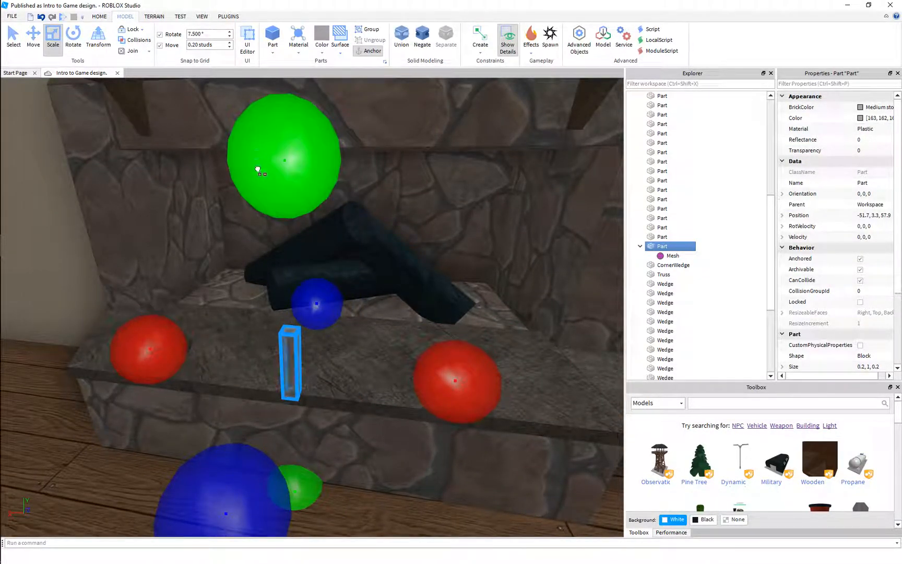
{"action": "left_click_drag", "start_coordinate": [258, 159], "coordinate": [255, 279]}
{"action": "scroll", "coordinate": [255, 296], "scroll_direction": "up", "scroll_amount": 3}
{"action": "scroll", "coordinate": [313, 282], "scroll_direction": "down", "scroll_amount": 4}
{"action": "left_click_drag", "start_coordinate": [305, 130], "coordinate": [306, 72]}
{"action": "scroll", "coordinate": [298, 282], "scroll_direction": "up", "scroll_amount": 3}
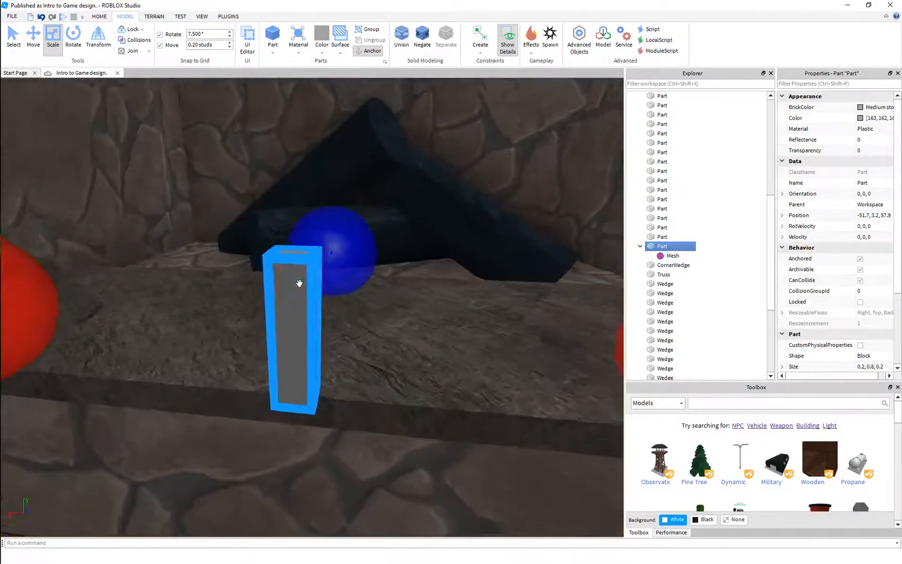
Set the post's BlockMesh Scale to 0.5, 1, 0.5 and reselect the post
{"action": "right_click_drag", "start_coordinate": [298, 282], "coordinate": [359, 282]}
{"action": "scroll", "coordinate": [351, 381], "scroll_direction": "down", "scroll_amount": 3}
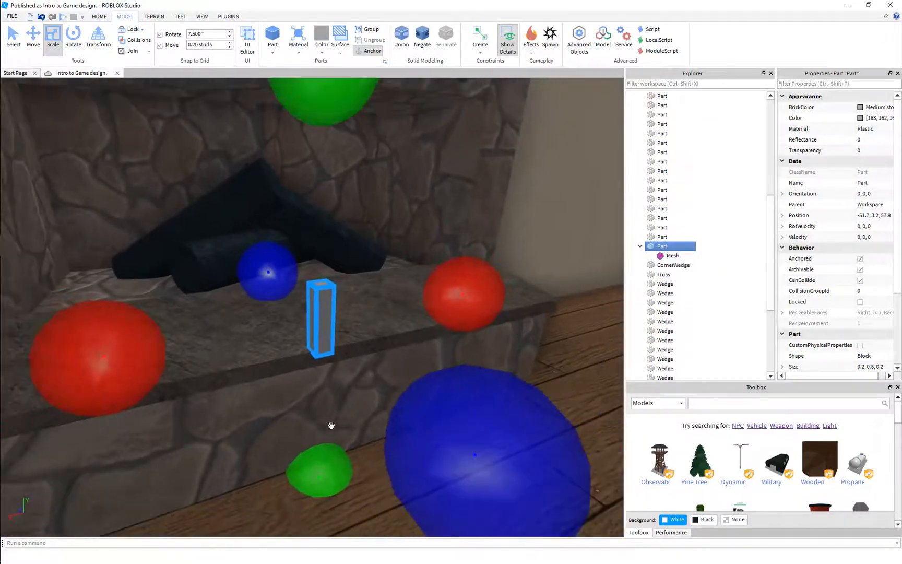
{"action": "left_click", "coordinate": [676, 255]}
{"action": "left_click", "coordinate": [841, 151]}
{"action": "double_click", "coordinate": [841, 152]}
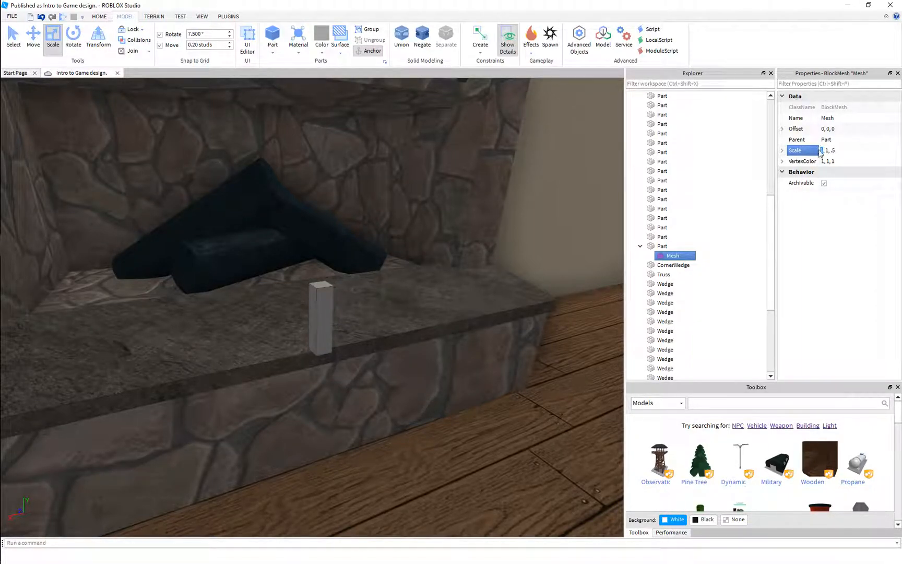
{"action": "type", "text": ".5"}
{"action": "key", "text": "Return"}
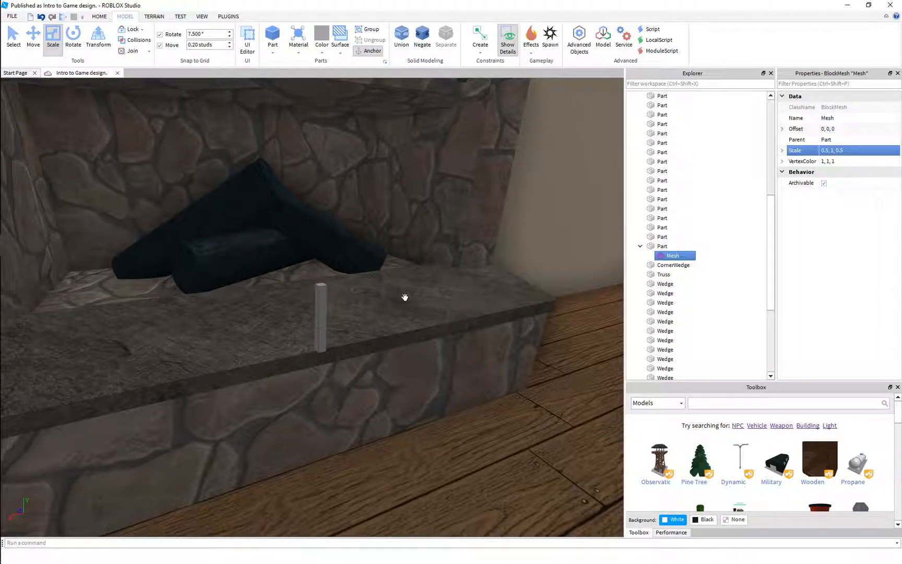
{"action": "left_click", "coordinate": [327, 304]}
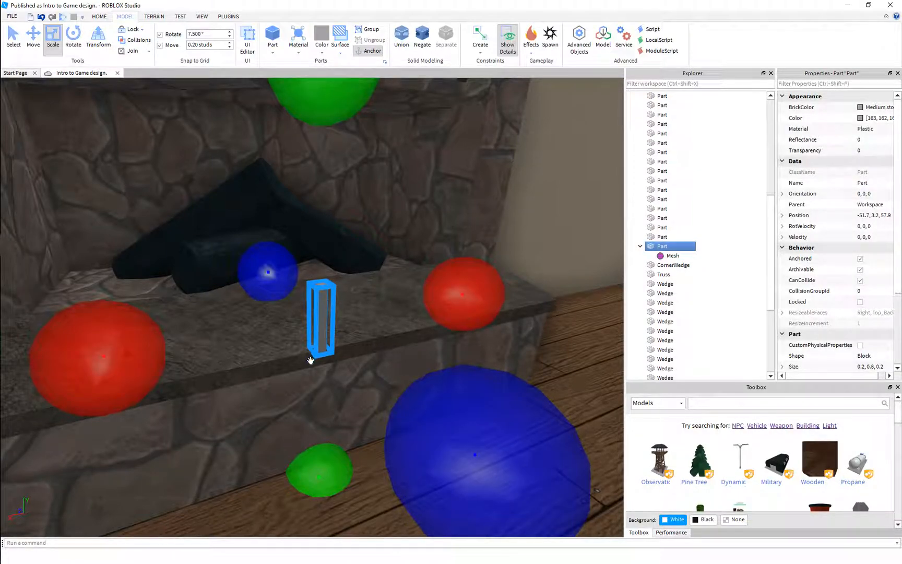
Inspect the thin hearth post and delete the BlockMesh from it
{"action": "scroll", "coordinate": [322, 324], "scroll_direction": "up", "scroll_amount": 4}
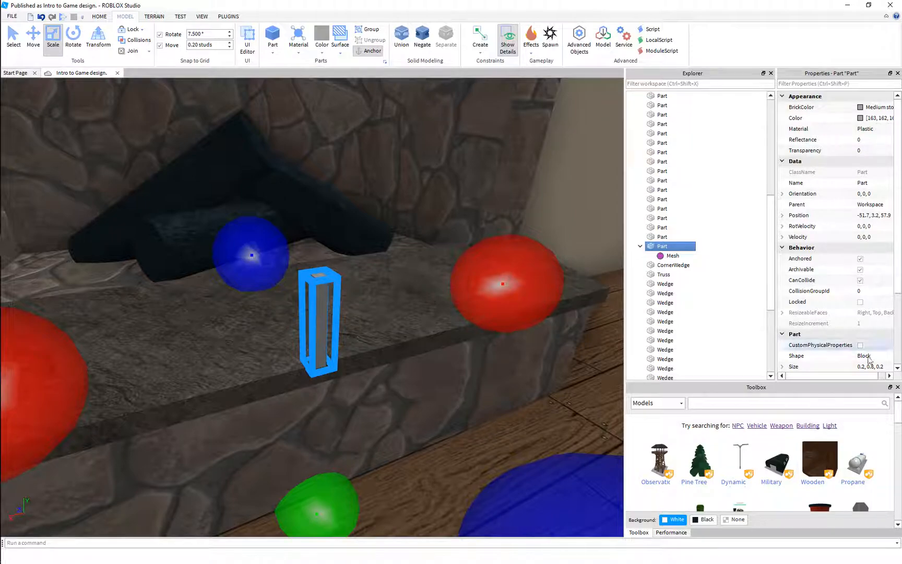
{"action": "left_click", "coordinate": [677, 257]}
{"action": "right_click_drag", "start_coordinate": [333, 374], "coordinate": [333, 371]}
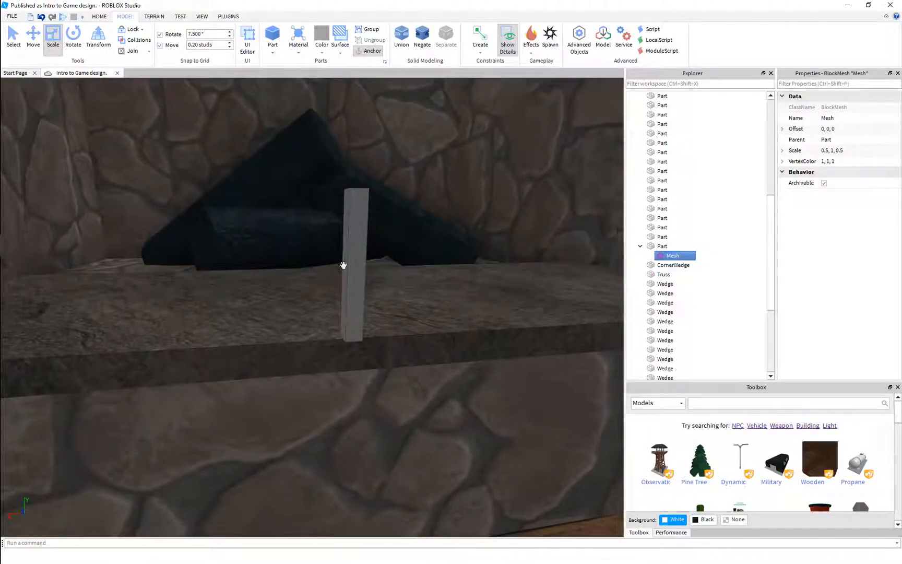
{"action": "right_click_drag", "start_coordinate": [417, 305], "coordinate": [416, 306]}
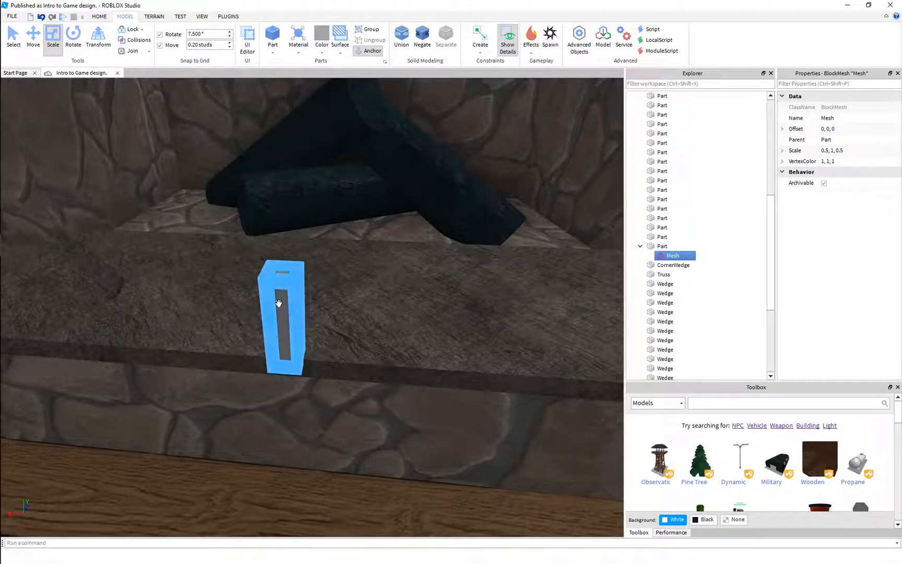
{"action": "left_click", "coordinate": [282, 313]}
{"action": "left_click", "coordinate": [685, 256]}
{"action": "key", "text": "Delete"}
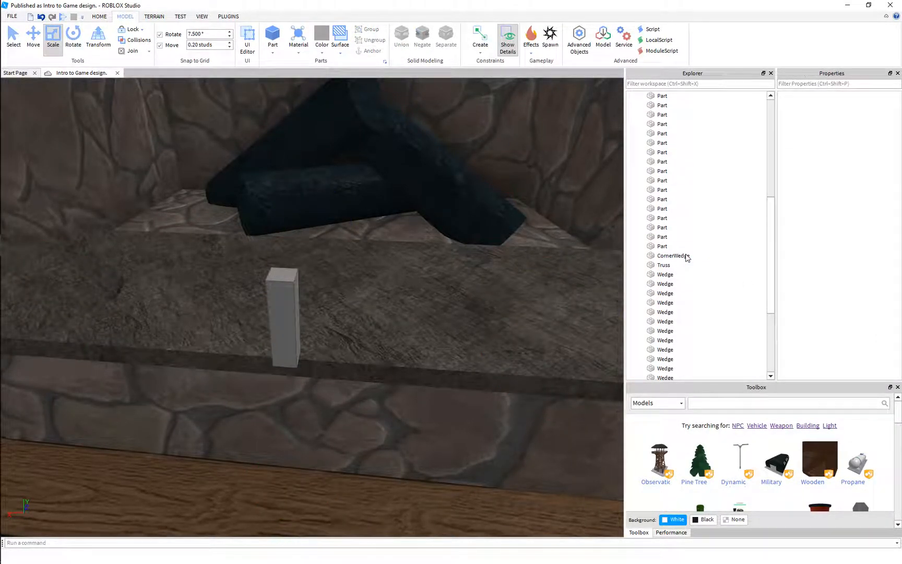
Insert a CylinderMesh object into the hearth post
{"action": "left_click", "coordinate": [296, 306]}
{"action": "right_click", "coordinate": [296, 307]}
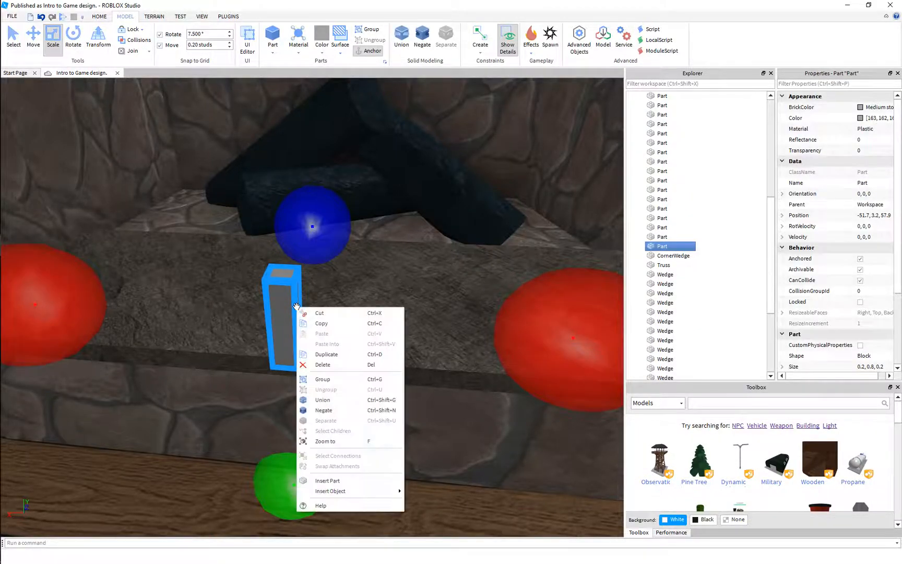
{"action": "mouse_move", "coordinate": [355, 491]}
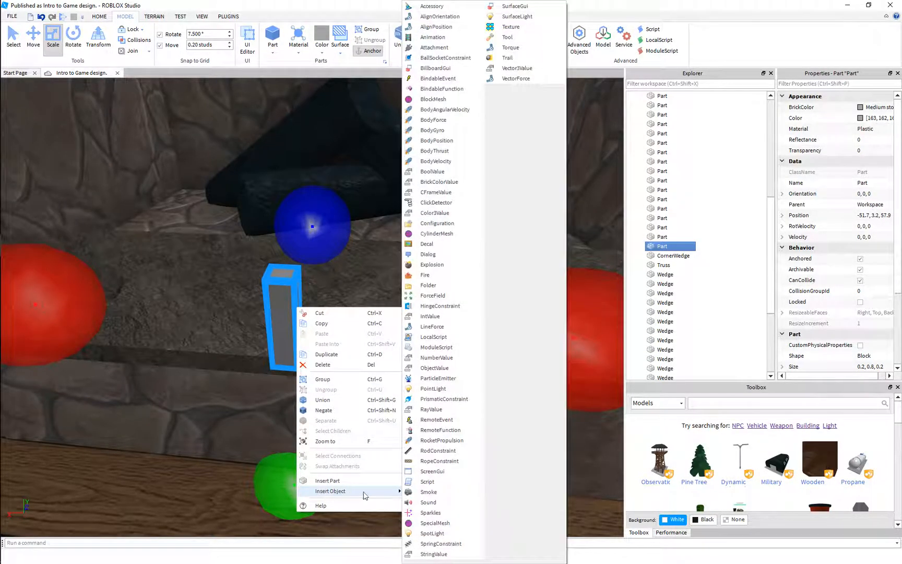
{"action": "left_click", "coordinate": [452, 233]}
{"action": "right_click_drag", "start_coordinate": [346, 316], "coordinate": [346, 316]}
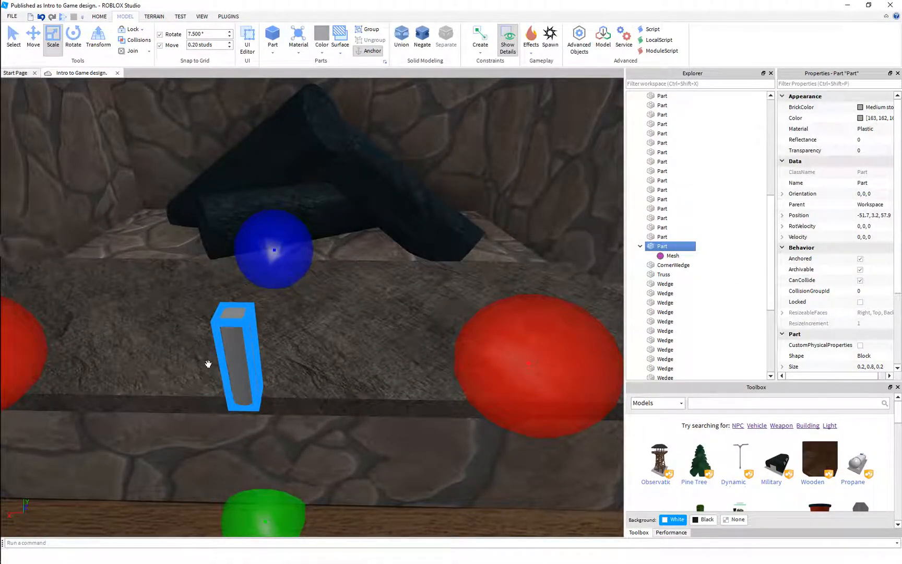
Widen the cylindrical hearth post to a size of 0.4, 0.8, 0.4 studs
{"action": "key", "text": "s"}
{"action": "key", "text": "a"}
{"action": "left_click_drag", "start_coordinate": [336, 274], "coordinate": [334, 265]}
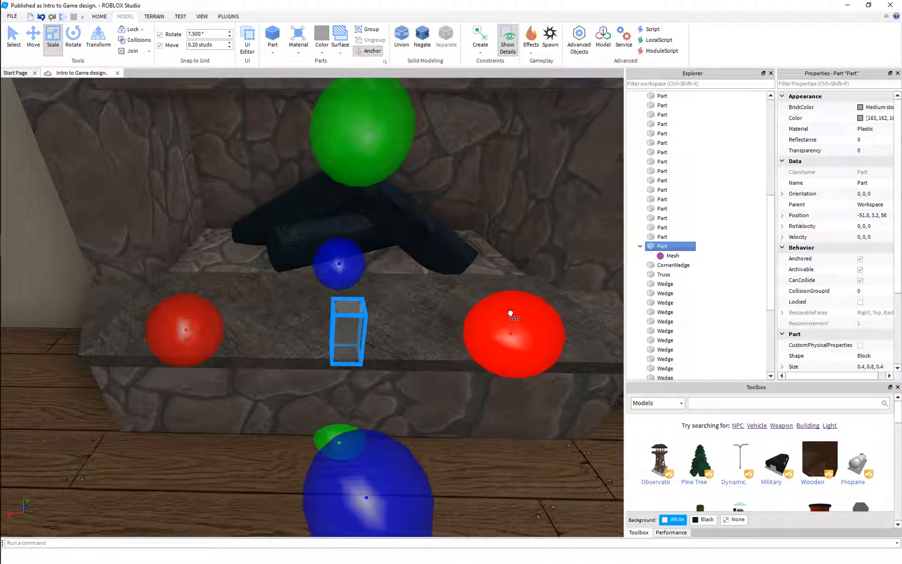
{"action": "scroll", "coordinate": [413, 359], "scroll_direction": "up", "scroll_amount": 4}
Delete the CylinderMesh from the hearth post and insert a SpecialMesh in its place
{"action": "left_click", "coordinate": [672, 255]}
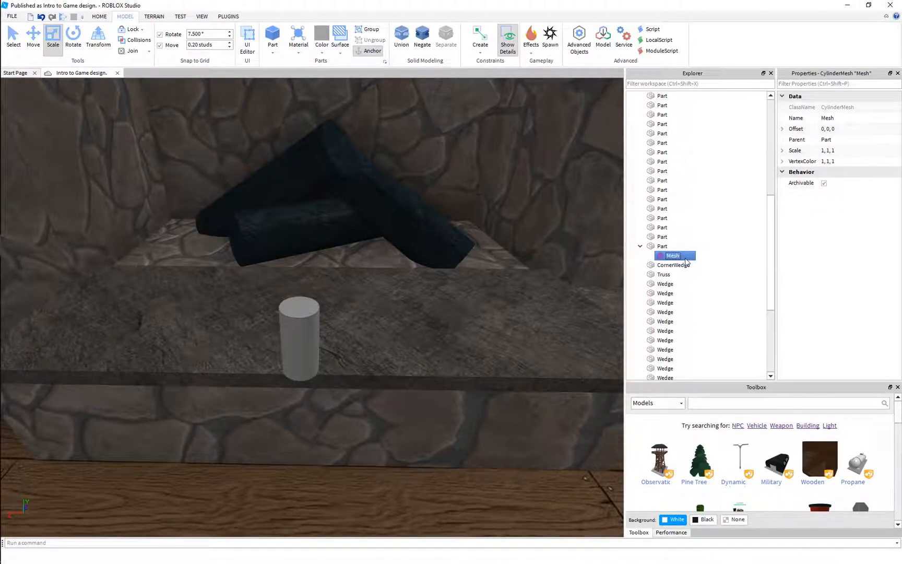
{"action": "key", "text": "Delete"}
{"action": "right_click", "coordinate": [673, 247]}
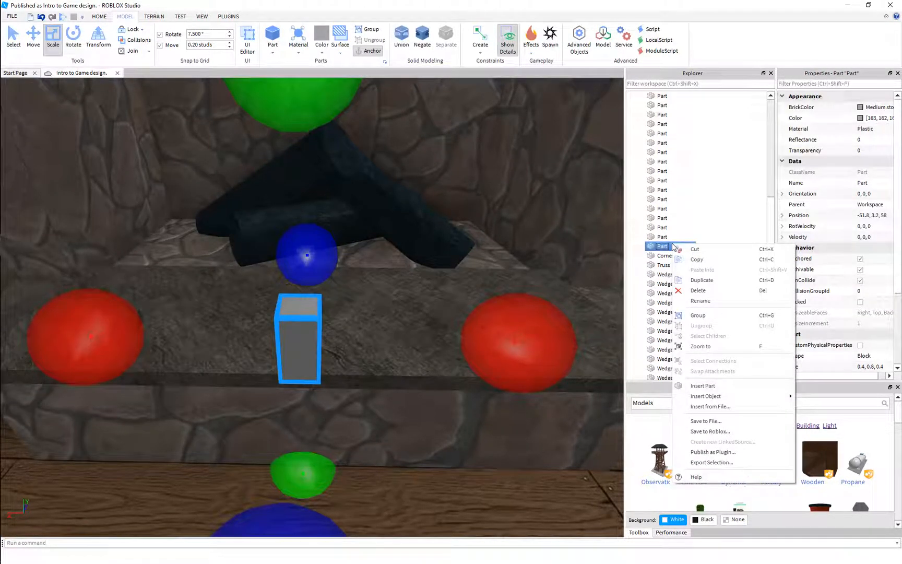
{"action": "mouse_move", "coordinate": [714, 399]}
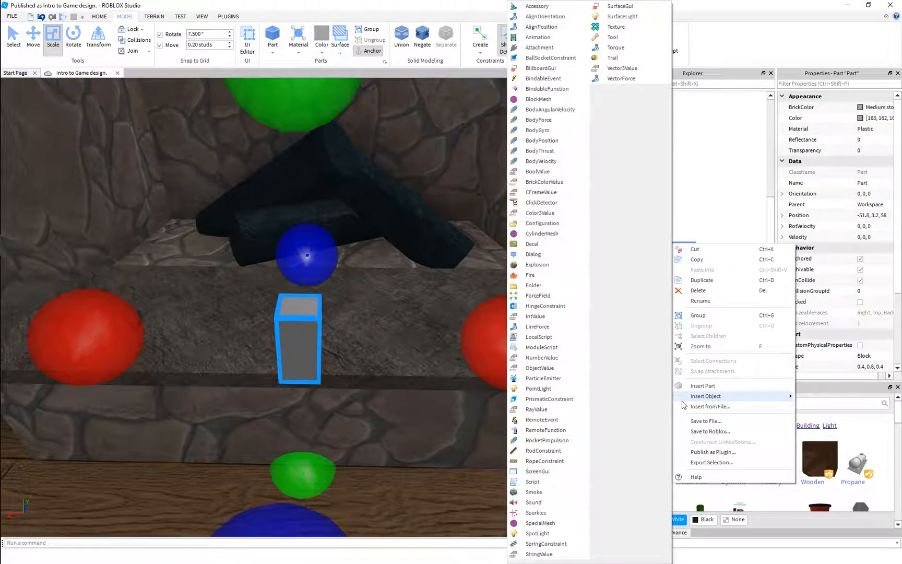
{"action": "left_click", "coordinate": [550, 524]}
{"action": "key", "text": "w"}
{"action": "right_click_drag", "start_coordinate": [385, 362], "coordinate": [385, 362]}
Try the Brick, Cylinder and FileMesh types on the SpecialMesh and return its MeshType to Head
{"action": "left_click", "coordinate": [690, 263]}
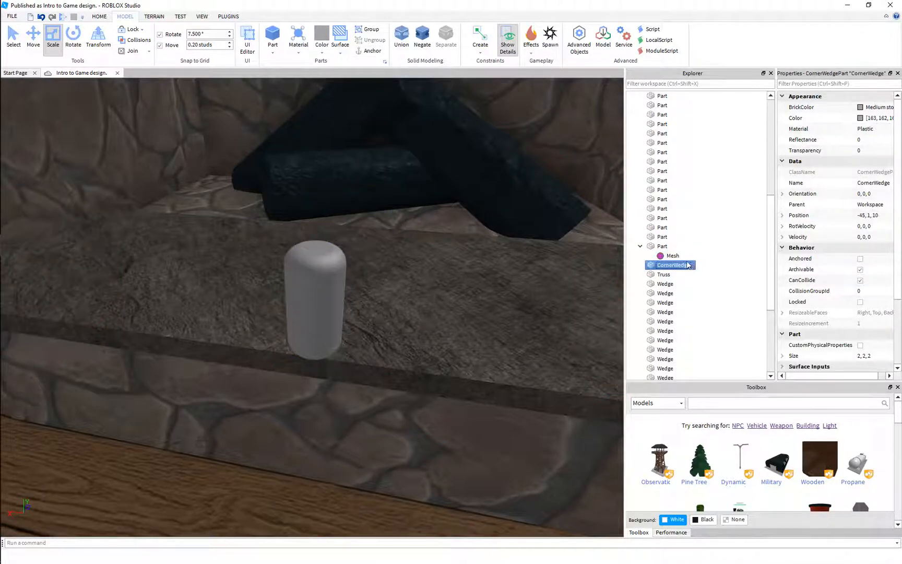
{"action": "left_click", "coordinate": [684, 259]}
{"action": "left_click", "coordinate": [851, 133]}
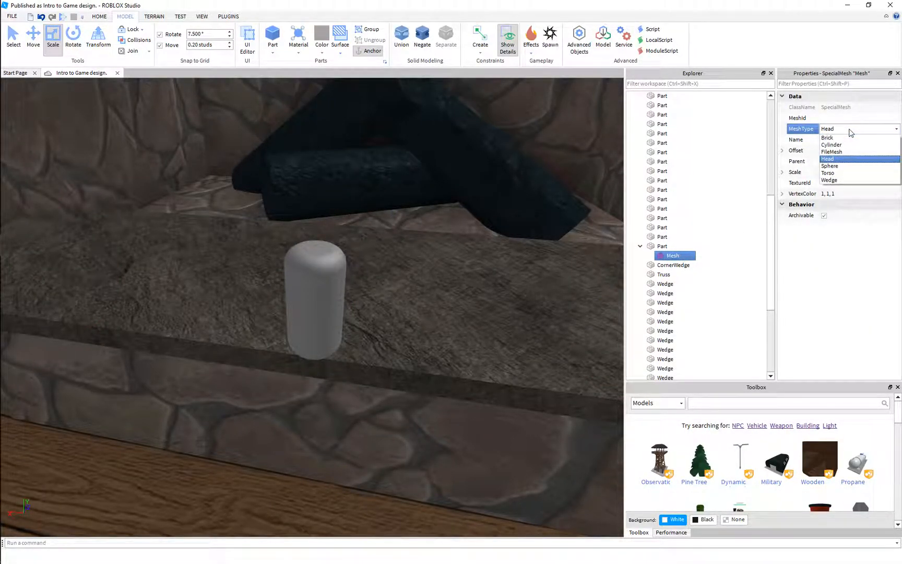
{"action": "left_click", "coordinate": [846, 139]}
{"action": "left_click", "coordinate": [847, 133]}
{"action": "left_click", "coordinate": [845, 145]}
{"action": "left_click", "coordinate": [847, 132]}
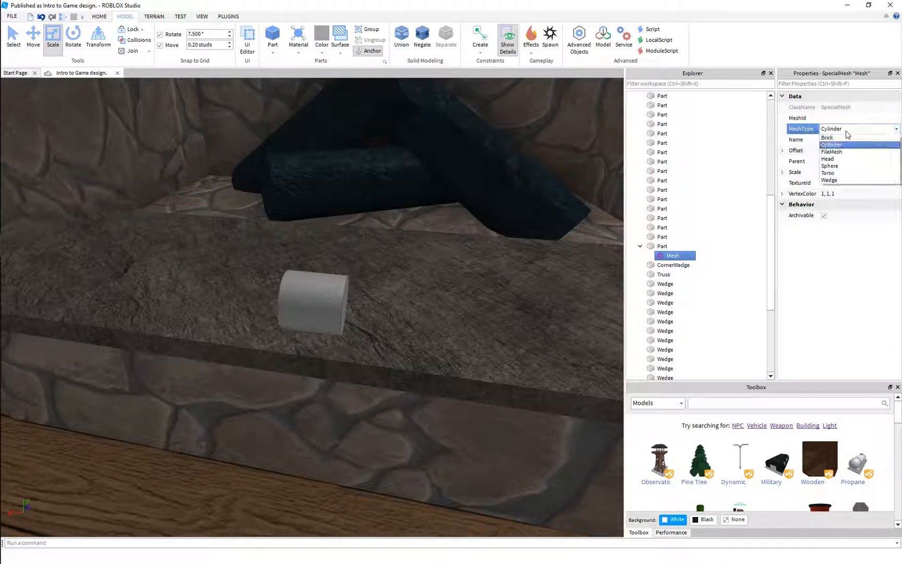
{"action": "left_click", "coordinate": [844, 151]}
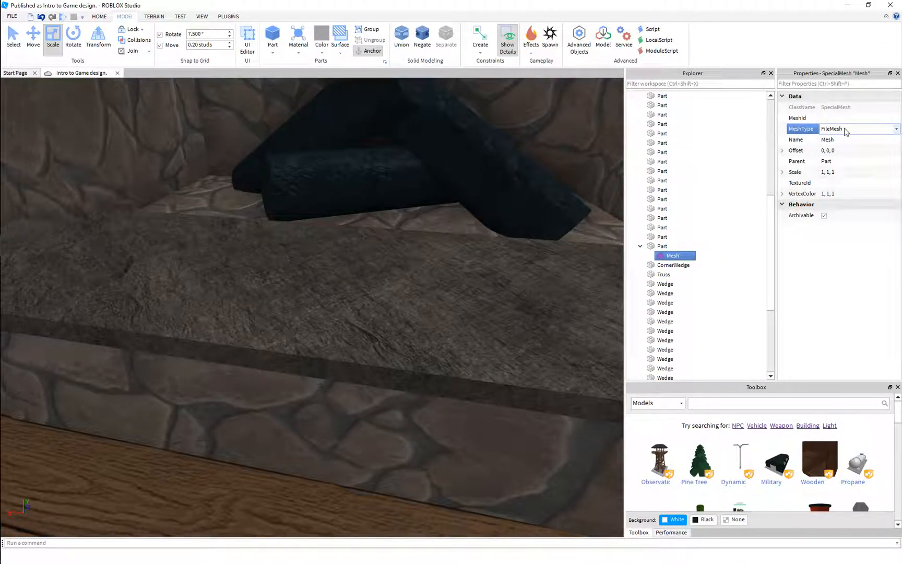
{"action": "left_click", "coordinate": [846, 132]}
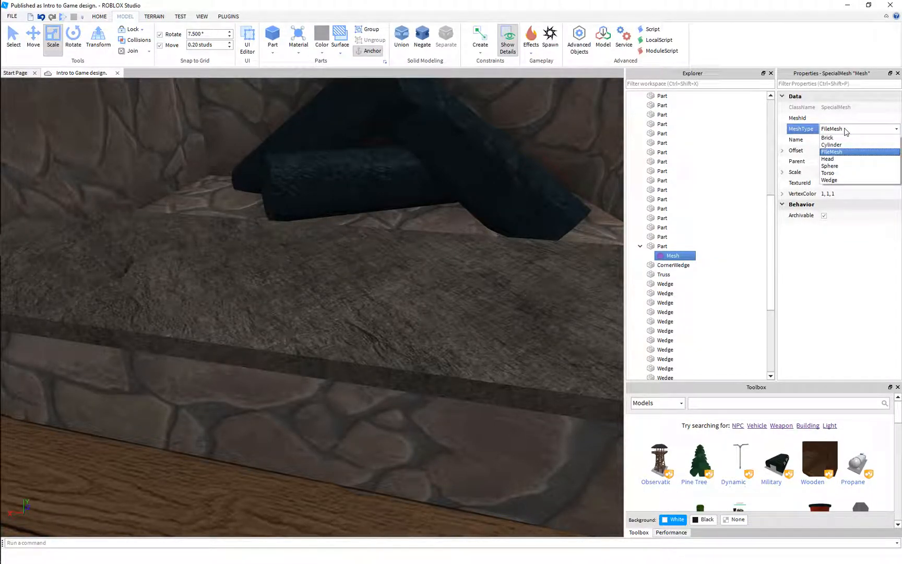
{"action": "left_click", "coordinate": [836, 159]}
Resize the rounded hearth part to 1, 1, 1 studs and reposition it on the hearth slab
{"action": "left_click", "coordinate": [311, 309]}
{"action": "scroll", "coordinate": [310, 310], "scroll_direction": "down", "scroll_amount": 3}
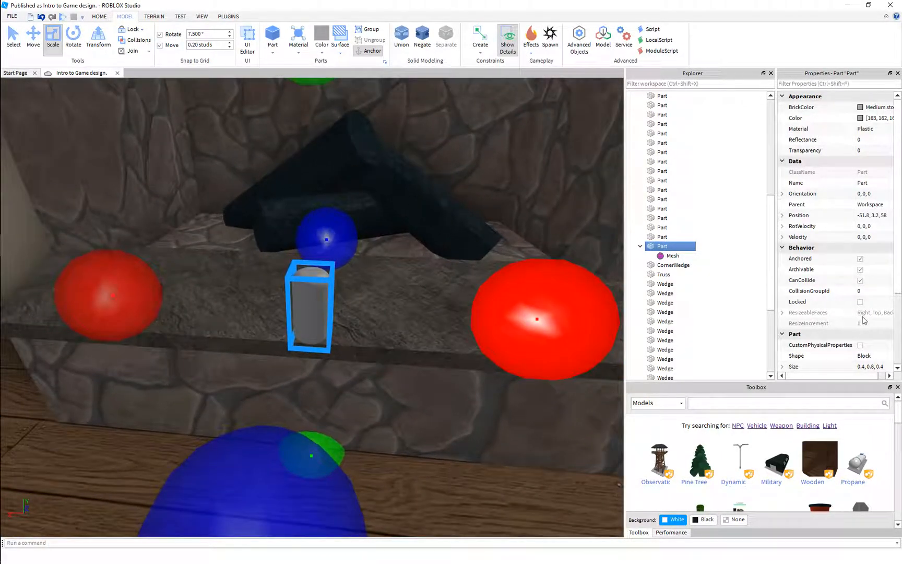
{"action": "left_click", "coordinate": [868, 366]}
{"action": "type", "text": "1, 1, 1"}
{"action": "key", "text": "Return"}
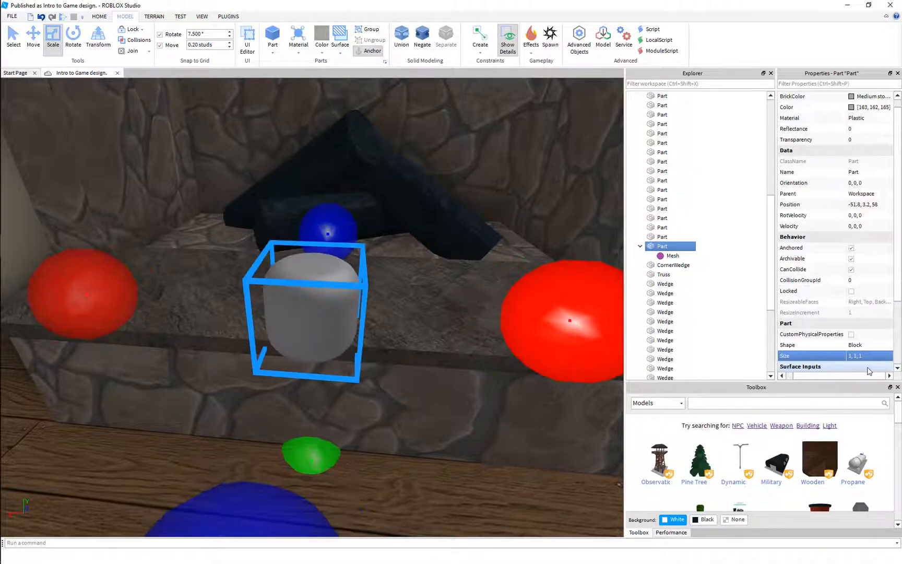
{"action": "left_click_drag", "start_coordinate": [307, 345], "coordinate": [284, 313]}
{"action": "left_click", "coordinate": [359, 318]}
{"action": "right_click_drag", "start_coordinate": [359, 318], "coordinate": [383, 310]}
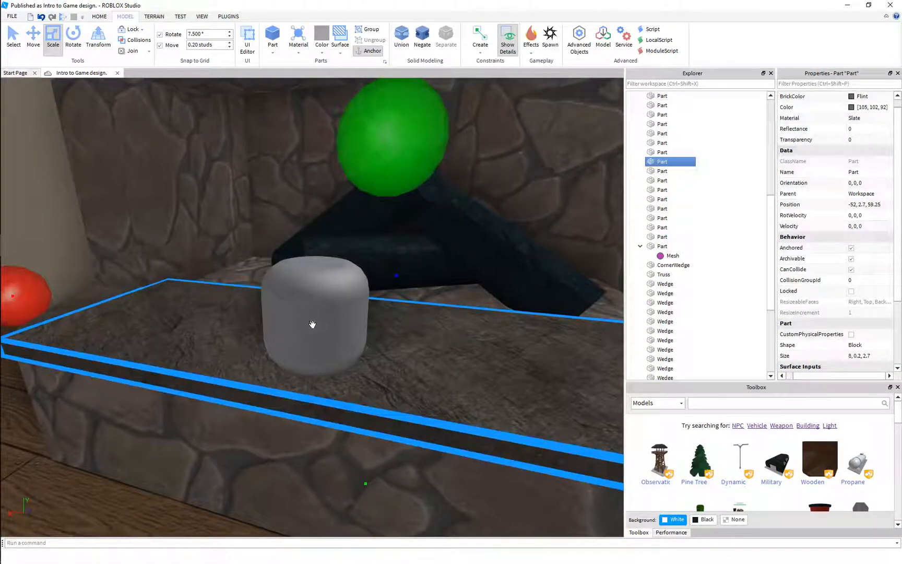
Try the Sphere, Torso and Wedge mesh types on the hearth part's SpecialMesh
{"action": "left_click", "coordinate": [673, 255]}
{"action": "left_click", "coordinate": [841, 131]}
{"action": "left_click", "coordinate": [842, 130]}
{"action": "left_click", "coordinate": [837, 166]}
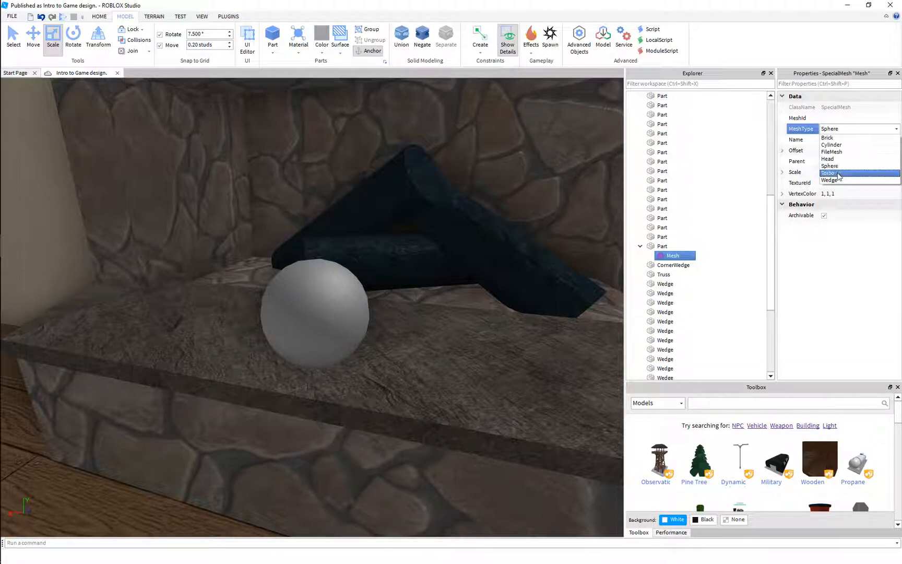
{"action": "left_click", "coordinate": [839, 172]}
{"action": "left_click", "coordinate": [850, 131]}
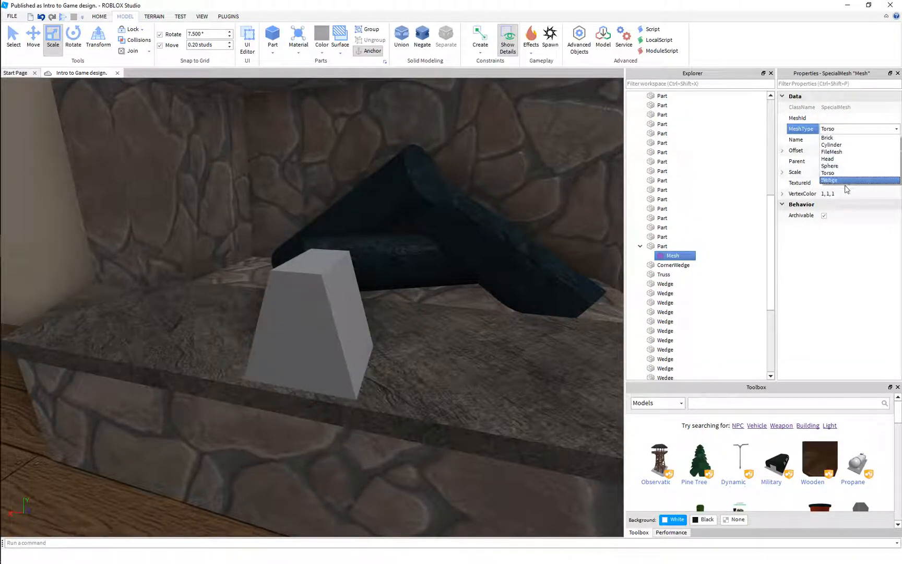
{"action": "left_click", "coordinate": [847, 180]}
{"action": "right_click_drag", "start_coordinate": [341, 376], "coordinate": [426, 356]}
Set the SpecialMesh's MeshType to Sphere
{"action": "left_click", "coordinate": [833, 131]}
{"action": "left_click", "coordinate": [835, 166]}
{"action": "right_click_drag", "start_coordinate": [251, 347], "coordinate": [251, 347]}
{"action": "right_click_drag", "start_coordinate": [473, 370], "coordinate": [328, 315]}
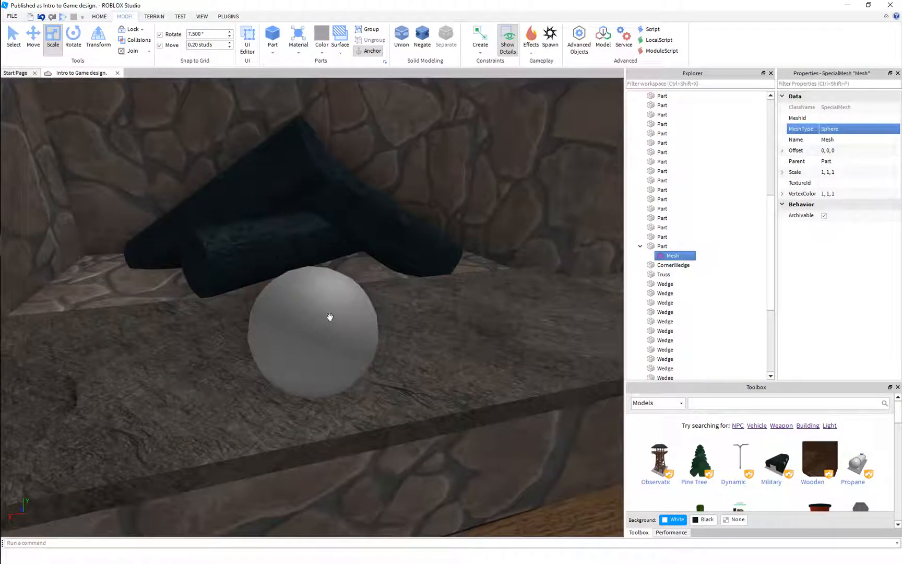
Flatten the sphere-meshed hearth part to a height of 0.2 studs
{"action": "left_click", "coordinate": [329, 316]}
{"action": "right_click_drag", "start_coordinate": [400, 293], "coordinate": [399, 286]}
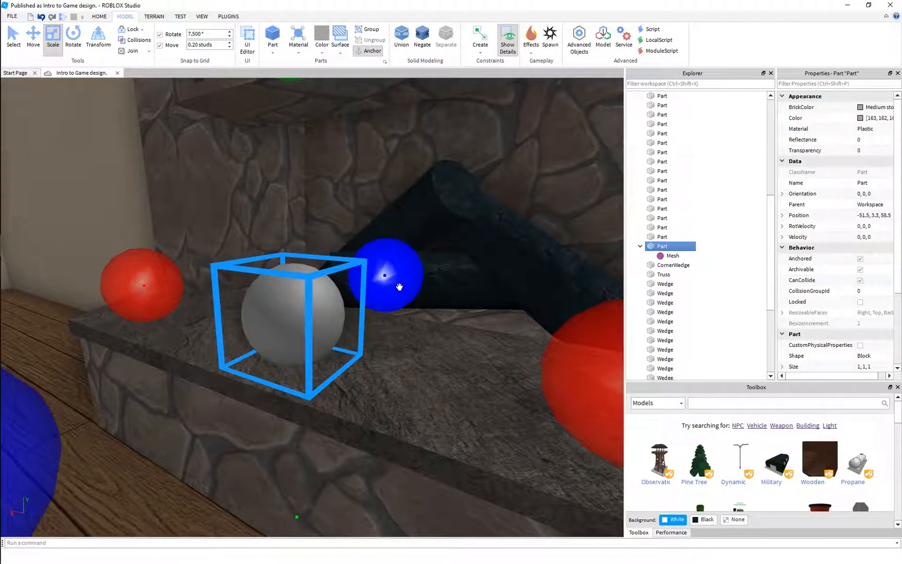
{"action": "right_click_drag", "start_coordinate": [262, 294], "coordinate": [264, 290]}
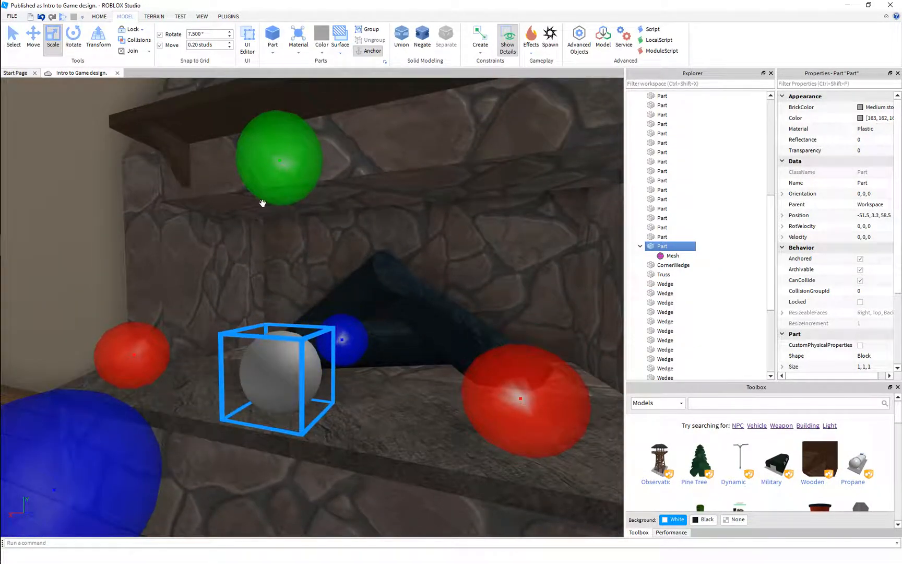
{"action": "left_click_drag", "start_coordinate": [280, 158], "coordinate": [288, 256]}
{"action": "right_click_drag", "start_coordinate": [287, 256], "coordinate": [286, 256]}
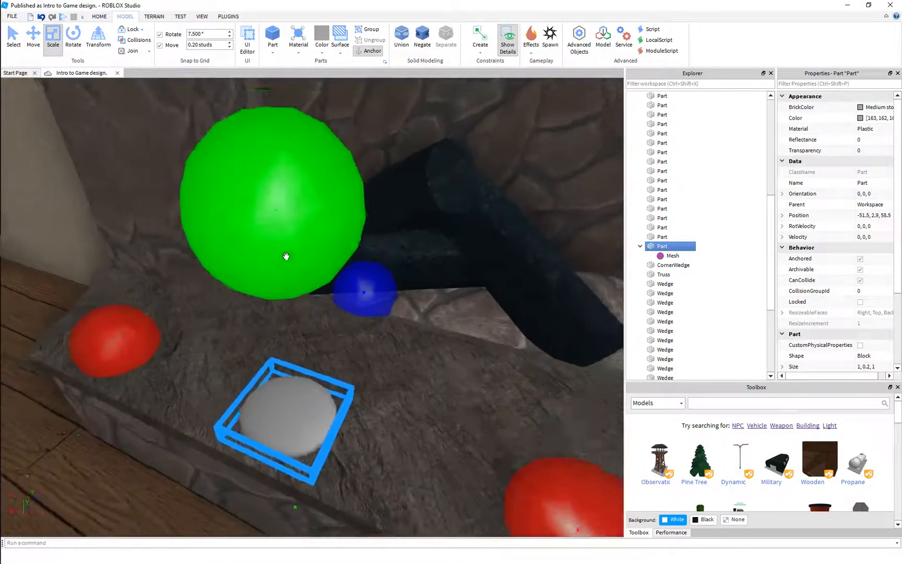
Move the flattened sphere off the hearth edge to the firebox floor beneath the log stack
{"action": "left_click_drag", "start_coordinate": [306, 417], "coordinate": [261, 245]}
{"action": "right_click_drag", "start_coordinate": [262, 246], "coordinate": [260, 248]}
{"action": "key", "text": "ctrl+2"}
{"action": "left_click_drag", "start_coordinate": [344, 250], "coordinate": [497, 259]}
{"action": "right_click_drag", "start_coordinate": [413, 244], "coordinate": [413, 244]}
Stretch the flattened sphere under the logs to 3.2 studs long and 0.4 studs high
{"action": "key", "text": "ctrl+3"}
{"action": "left_click_drag", "start_coordinate": [378, 237], "coordinate": [460, 210]}
{"action": "right_click_drag", "start_coordinate": [372, 236], "coordinate": [368, 236]}
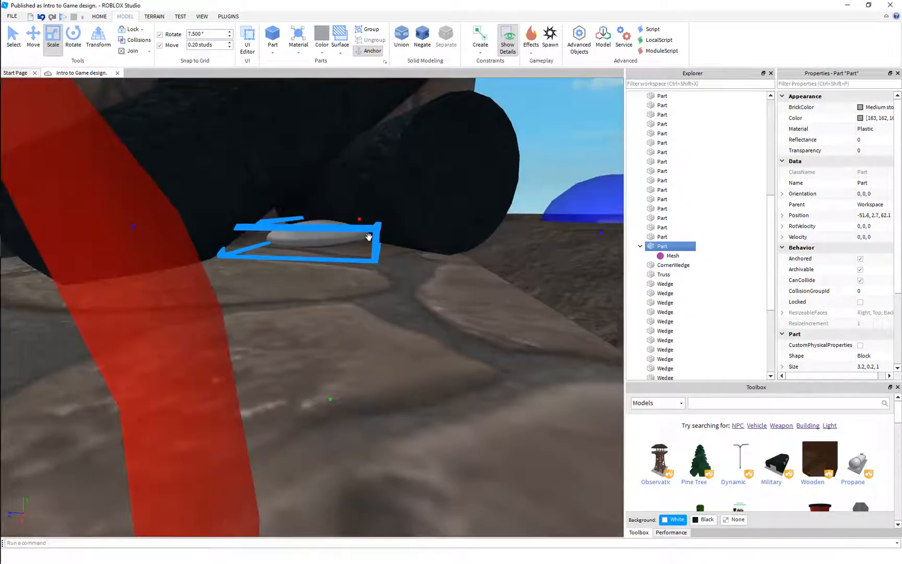
{"action": "left_click_drag", "start_coordinate": [330, 406], "coordinate": [332, 410]}
{"action": "right_click_drag", "start_coordinate": [425, 354], "coordinate": [425, 354]}
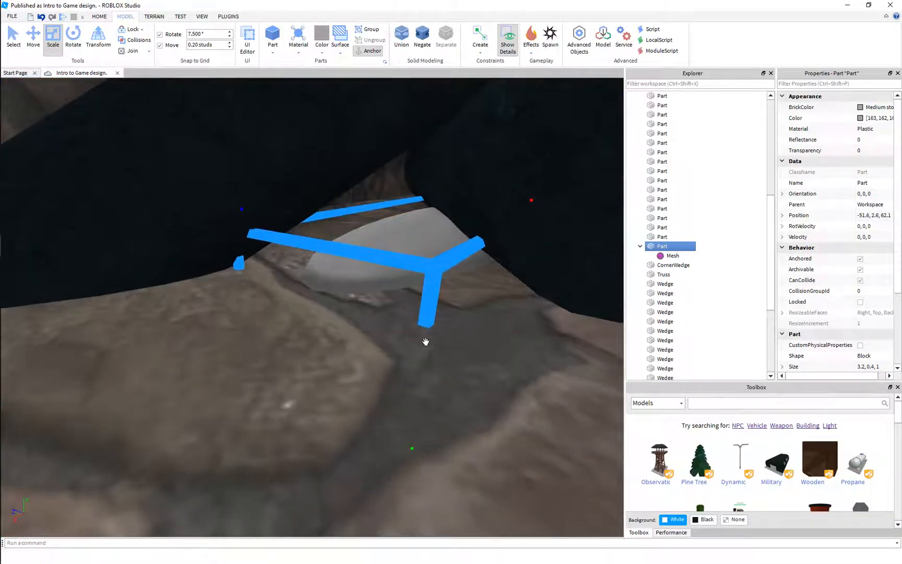
{"action": "right_click_drag", "start_coordinate": [329, 282], "coordinate": [316, 306]}
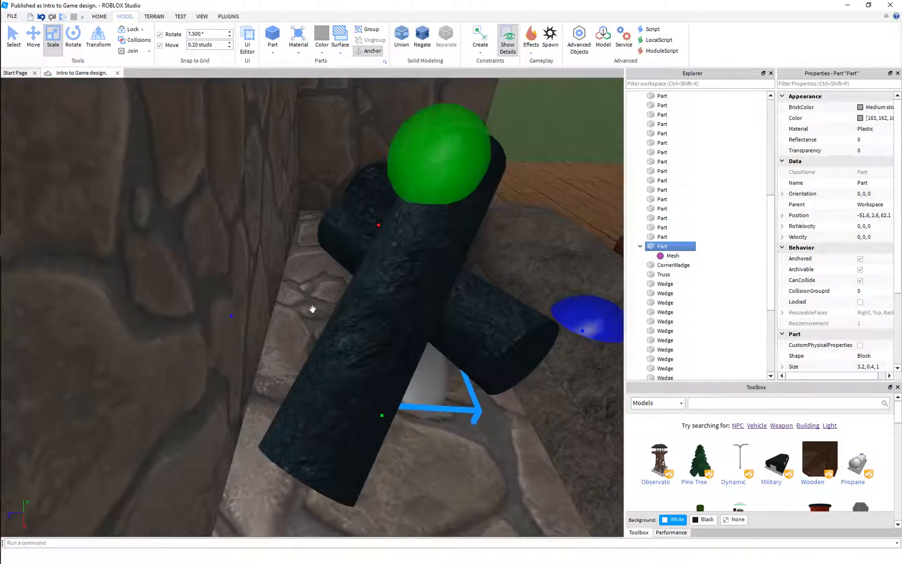
Extend the mound under the logs to a depth of 2.6 studs
{"action": "left_click_drag", "start_coordinate": [228, 316], "coordinate": [176, 326]}
{"action": "right_click_drag", "start_coordinate": [323, 314], "coordinate": [322, 314]}
{"action": "left_click_drag", "start_coordinate": [341, 393], "coordinate": [342, 428]}
{"action": "key", "text": "a"}
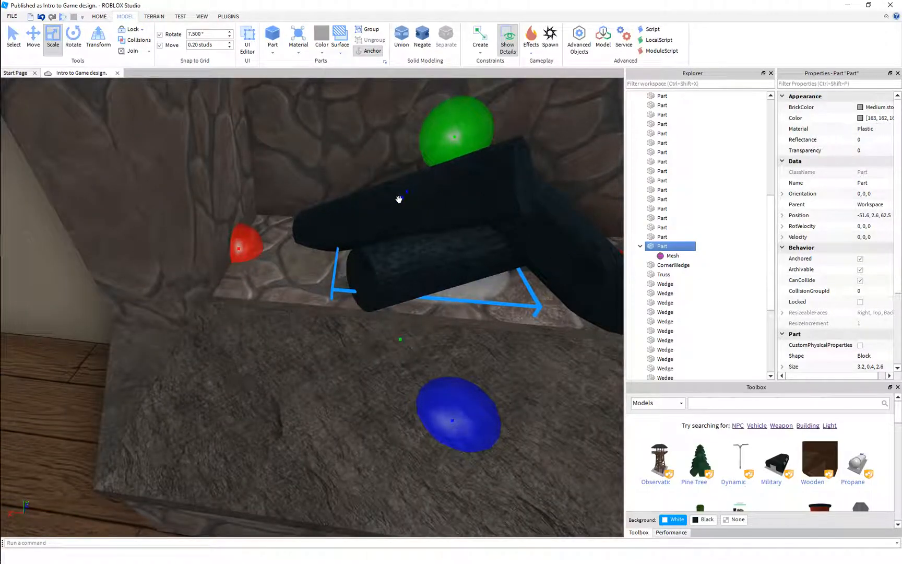
Duplicate the mound and move the copy sideways along the firebox floor to X -53.8
{"action": "key", "text": "ctrl+2"}
{"action": "right_click_drag", "start_coordinate": [389, 288], "coordinate": [388, 284]}
{"action": "key", "text": "ctrl+d"}
{"action": "left_click_drag", "start_coordinate": [391, 285], "coordinate": [504, 301]}
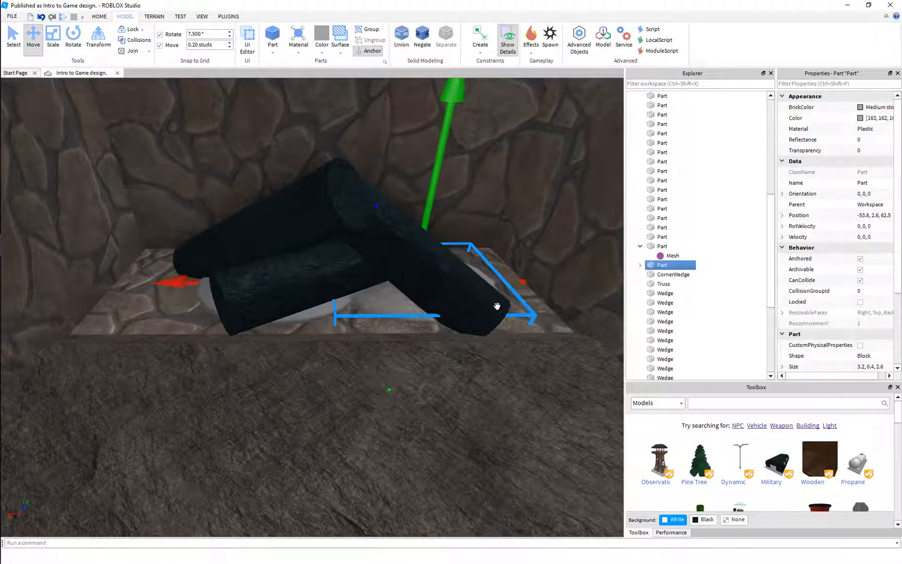
Shorten the duplicated mound to 2.4 studs long
{"action": "key", "text": "ctrl+3"}
{"action": "left_click_drag", "start_coordinate": [586, 279], "coordinate": [551, 283]}
{"action": "scroll", "coordinate": [461, 296], "scroll_direction": "up", "scroll_amount": 2}
{"action": "right_click_drag", "start_coordinate": [461, 296], "coordinate": [461, 297]}
{"action": "scroll", "coordinate": [460, 296], "scroll_direction": "down", "scroll_amount": 2}
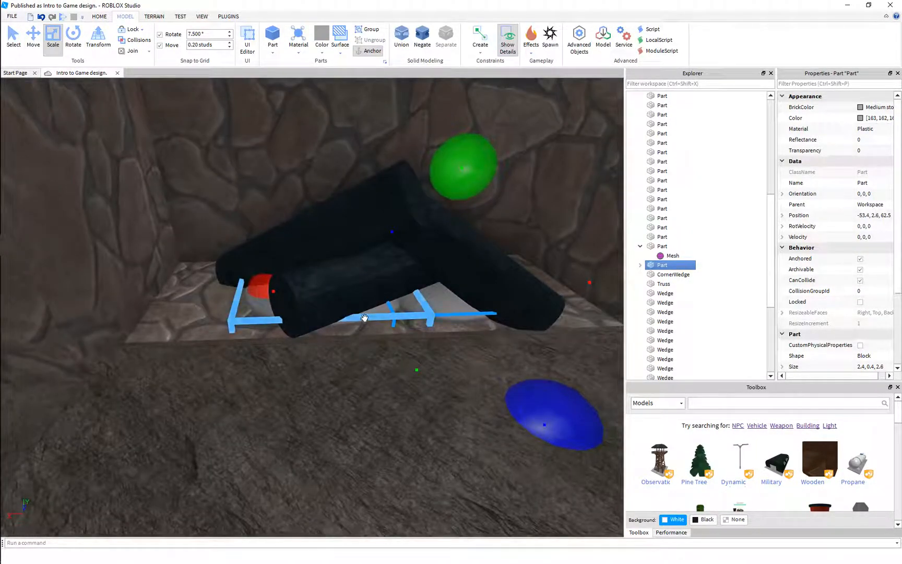
Set the material of both mounds to Concrete and their BrickColor to Hurricane grey
{"action": "left_click", "coordinate": [363, 317], "text": "ctrl"}
{"action": "left_click", "coordinate": [862, 131]}
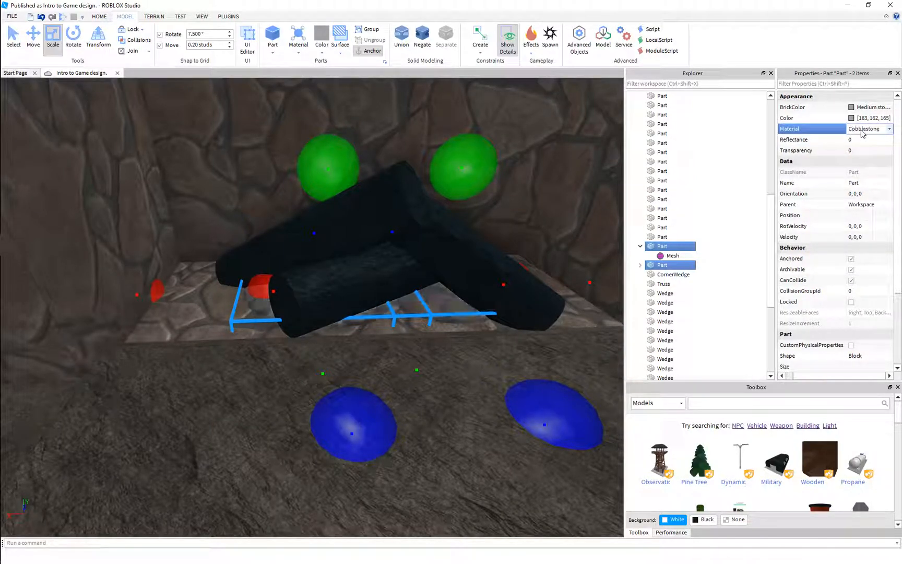
{"action": "left_click", "coordinate": [862, 107]}
{"action": "left_click", "coordinate": [808, 269]}
{"action": "left_click", "coordinate": [800, 258]}
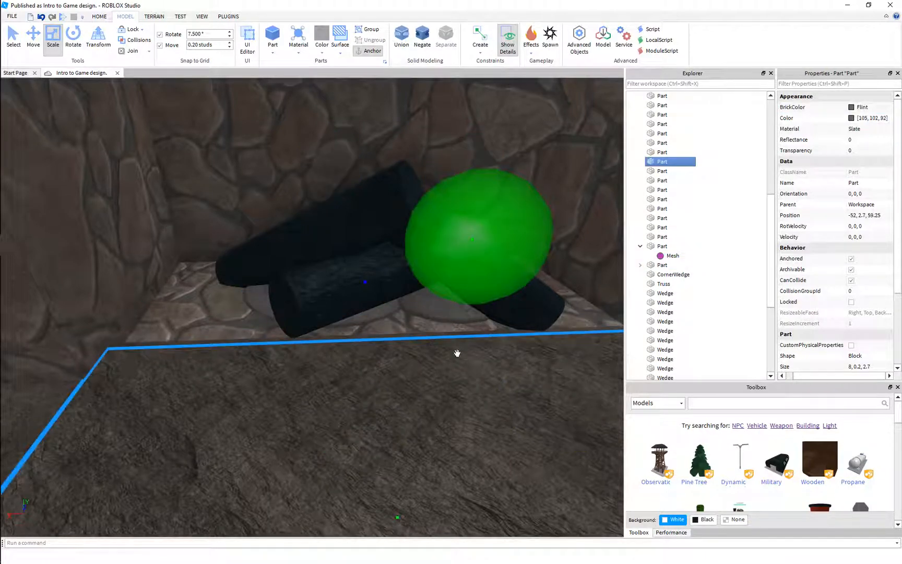
Select both mounds under the logs and set their BrickColor to Oyster
{"action": "left_click", "coordinate": [394, 313]}
{"action": "key", "text": "ctrl+2"}
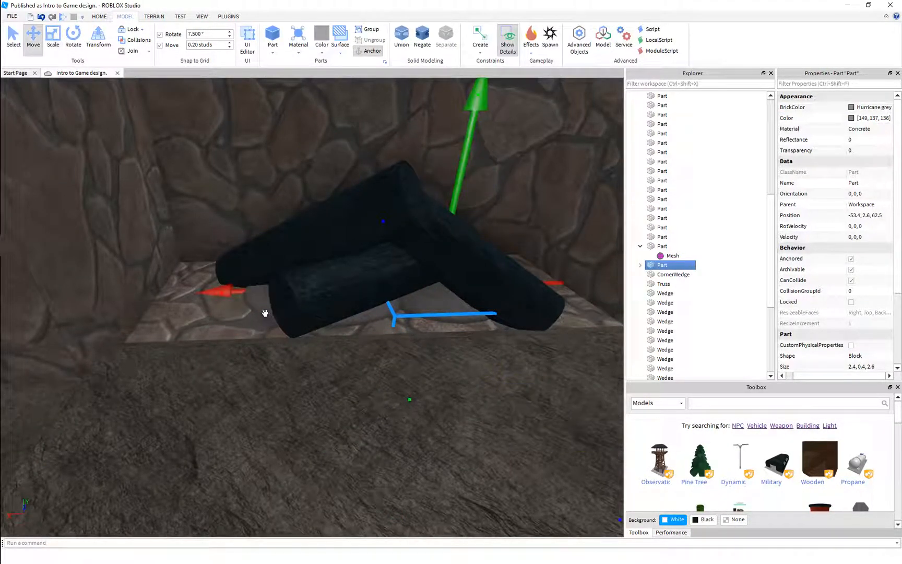
{"action": "key", "text": "ctrl+1"}
{"action": "left_click", "coordinate": [261, 310], "text": "ctrl"}
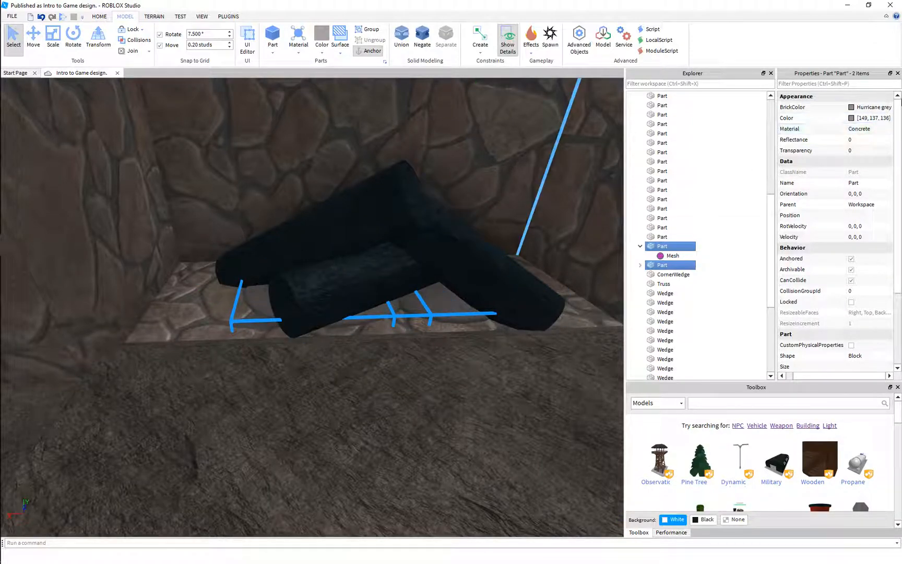
{"action": "left_click", "coordinate": [869, 107]}
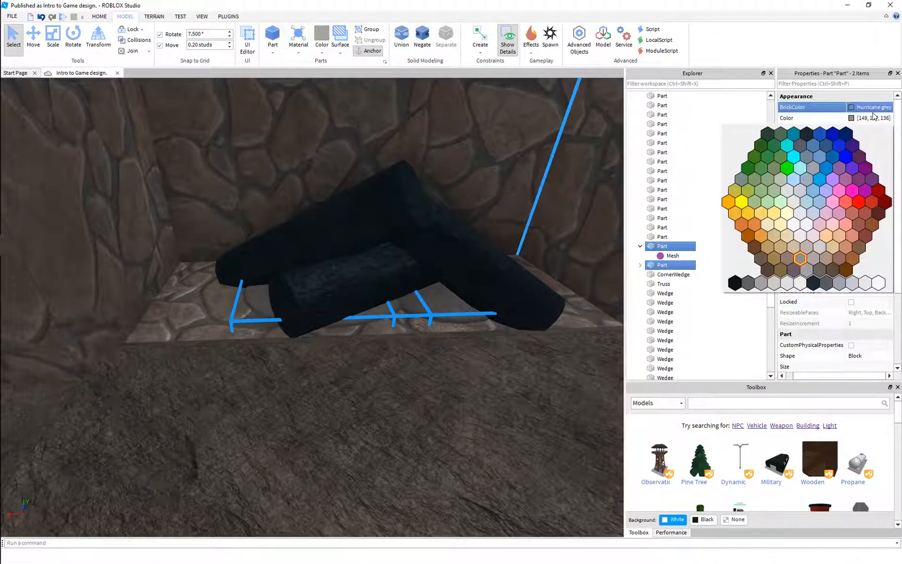
{"action": "left_click", "coordinate": [796, 258]}
{"action": "right_click_drag", "start_coordinate": [458, 317], "coordinate": [457, 316]}
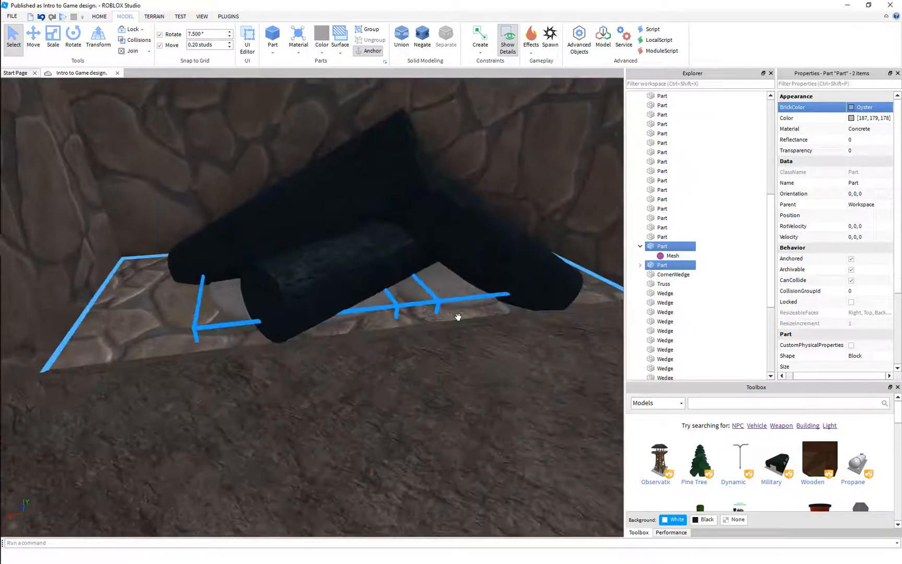
Extend the mound at X -53.4 to a length of 2.6 studs
{"action": "left_click", "coordinate": [458, 362]}
{"action": "right_click_drag", "start_coordinate": [458, 362], "coordinate": [417, 342]}
{"action": "left_click", "coordinate": [417, 342]}
{"action": "key", "text": "ctrl+3"}
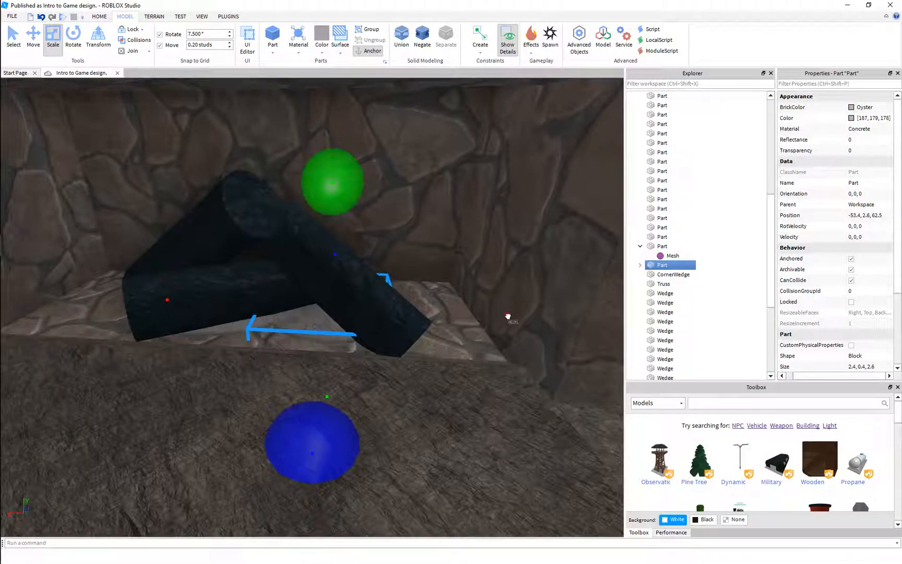
{"action": "left_click_drag", "start_coordinate": [506, 316], "coordinate": [517, 319]}
{"action": "right_click_drag", "start_coordinate": [481, 323], "coordinate": [458, 342]}
Duplicate the lengthened mound, place the copy at X -52.5 and raise its height to 0.6 studs
{"action": "key", "text": "ctrl+d"}
{"action": "key", "text": "ctrl+2"}
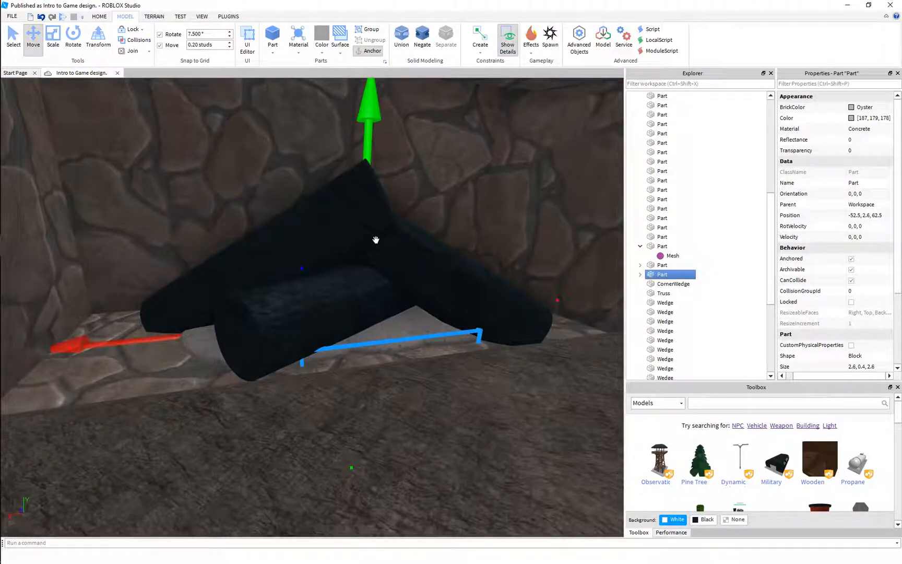
{"action": "key", "text": "ctrl+3"}
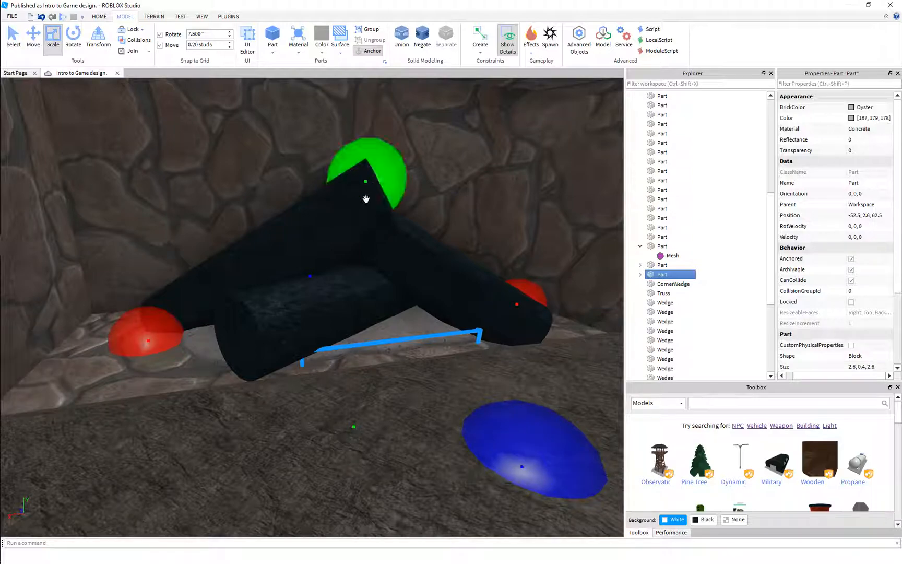
{"action": "left_click_drag", "start_coordinate": [365, 179], "coordinate": [365, 174]}
Resize the duplicated mound to 3.6 studs long and 1.4 studs deep, centred at X -52 beneath the logs
{"action": "right_click_drag", "start_coordinate": [365, 174], "coordinate": [187, 268]}
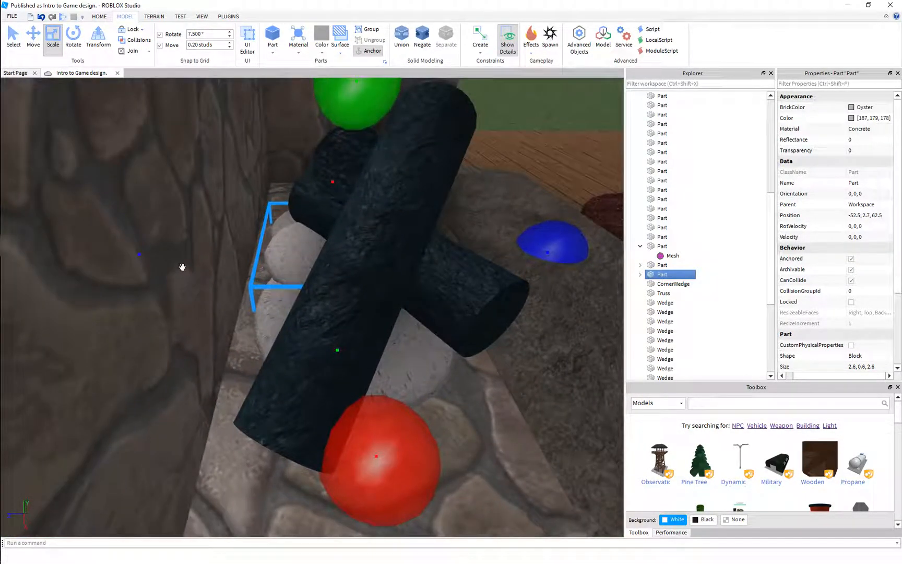
{"action": "left_click_drag", "start_coordinate": [139, 256], "coordinate": [174, 262]}
{"action": "key", "text": "d"}
{"action": "left_click_drag", "start_coordinate": [395, 251], "coordinate": [358, 250]}
{"action": "right_click_drag", "start_coordinate": [357, 250], "coordinate": [383, 260]}
{"action": "left_click_drag", "start_coordinate": [332, 305], "coordinate": [298, 295]}
{"action": "right_click_drag", "start_coordinate": [298, 296], "coordinate": [296, 295]}
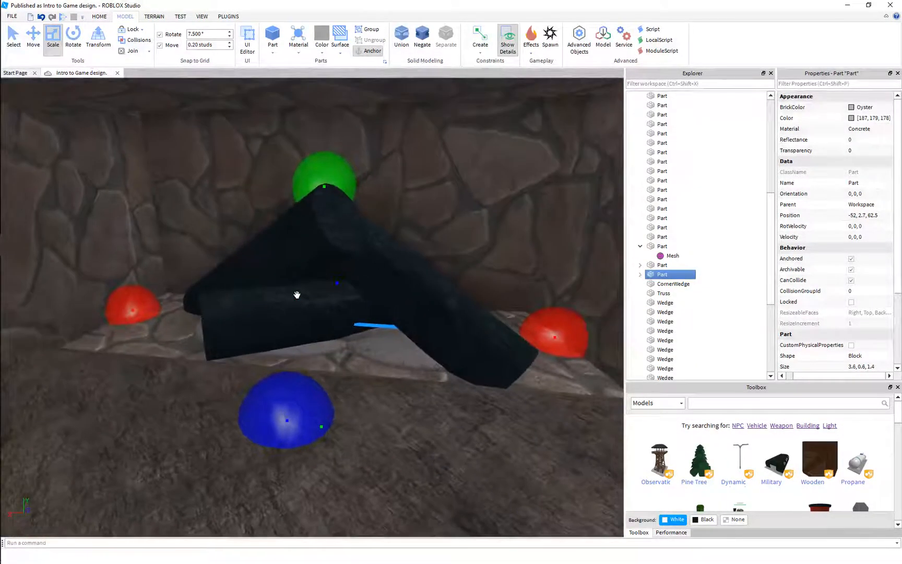
Turn the resized mound into a glowing ember with Neon material and the Br. yellowish orange BrickColor
{"action": "left_click", "coordinate": [865, 108]}
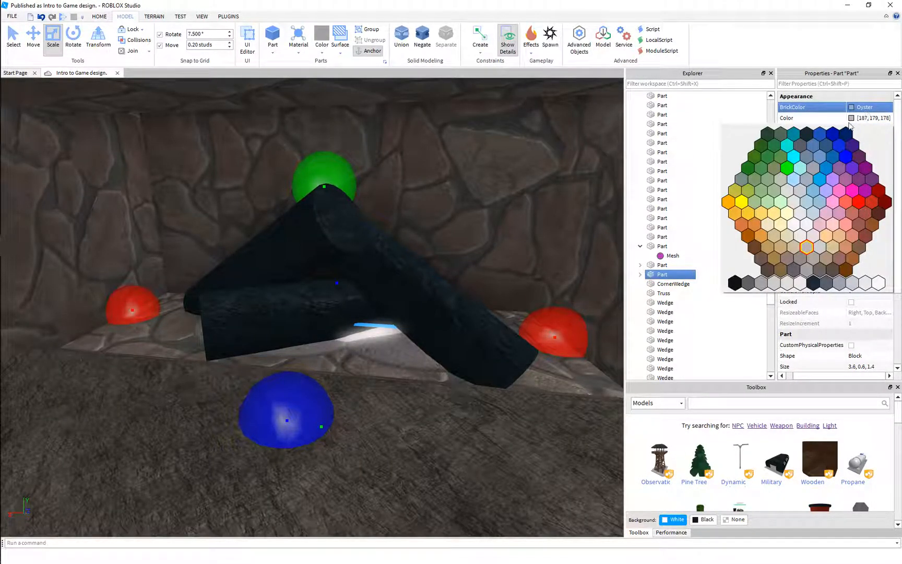
{"action": "left_click", "coordinate": [763, 242]}
{"action": "right_click_drag", "start_coordinate": [361, 338], "coordinate": [439, 294]}
Extend the orange Neon ember under the logs to a depth of 1.6 studs
{"action": "key", "text": "s"}
{"action": "key", "text": "w"}
{"action": "key", "text": "s"}
{"action": "right_click_drag", "start_coordinate": [449, 250], "coordinate": [448, 250]}
{"action": "key", "text": "w"}
{"action": "left_click", "coordinate": [364, 322]}
{"action": "right_click_drag", "start_coordinate": [309, 314], "coordinate": [309, 314]}
{"action": "key", "text": "s"}
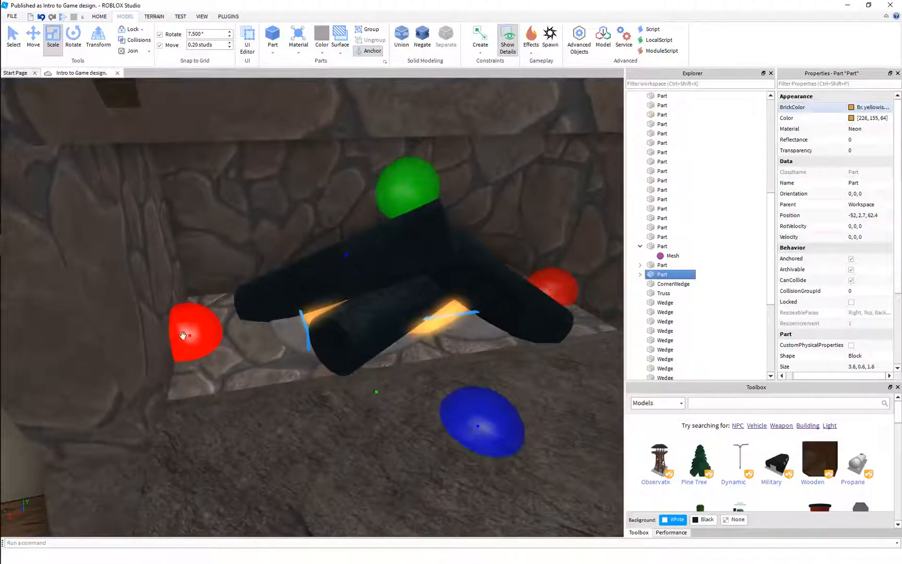
Clear the selection and examine the glowing ember and logs within the whole fireplace from farther back
{"action": "left_click", "coordinate": [246, 372]}
{"action": "right_click_drag", "start_coordinate": [246, 373], "coordinate": [246, 372]}
{"action": "key", "text": "s"}
{"action": "left_click", "coordinate": [395, 287]}
{"action": "right_click_drag", "start_coordinate": [395, 291], "coordinate": [392, 290]}
{"action": "key", "text": "s"}
{"action": "key", "text": "w"}
{"action": "key", "text": "w"}
{"action": "key", "text": "s"}
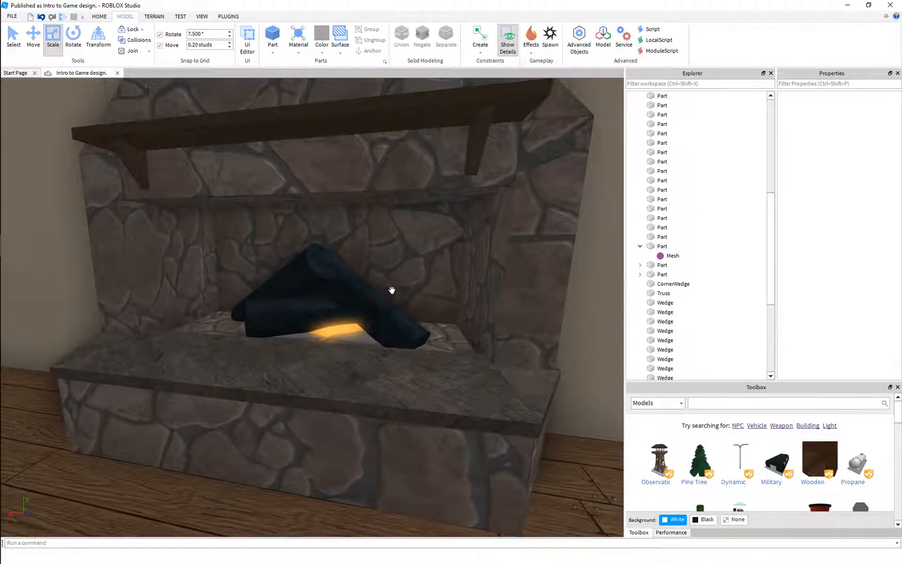